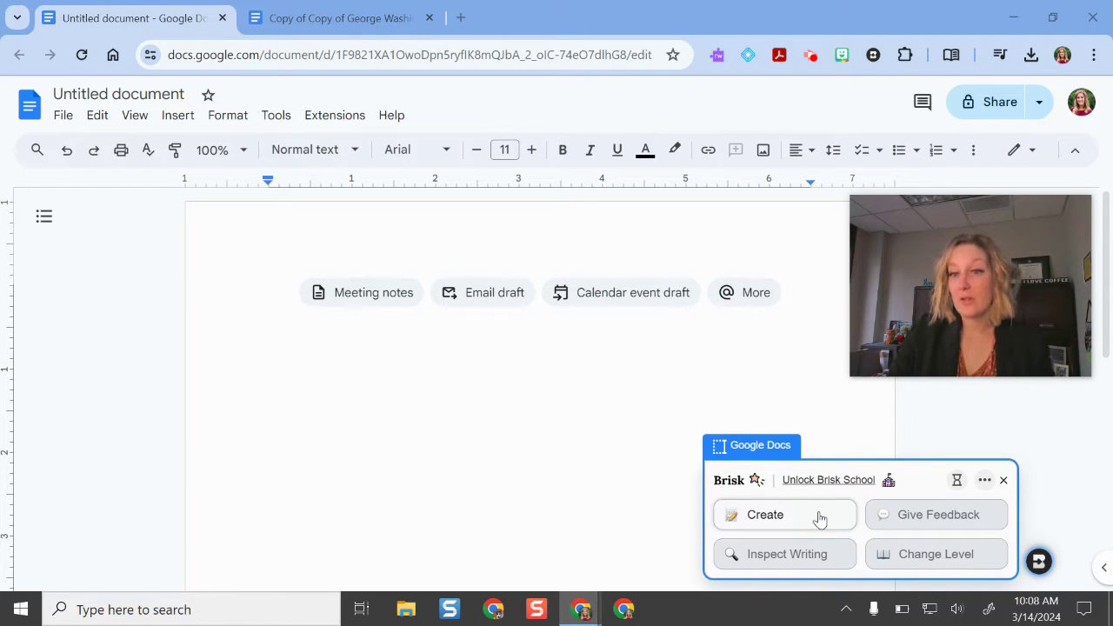
Browse the Brisk template library, try the locked IEP 504 template, and dismiss the upgrade offer.
click(798, 515)
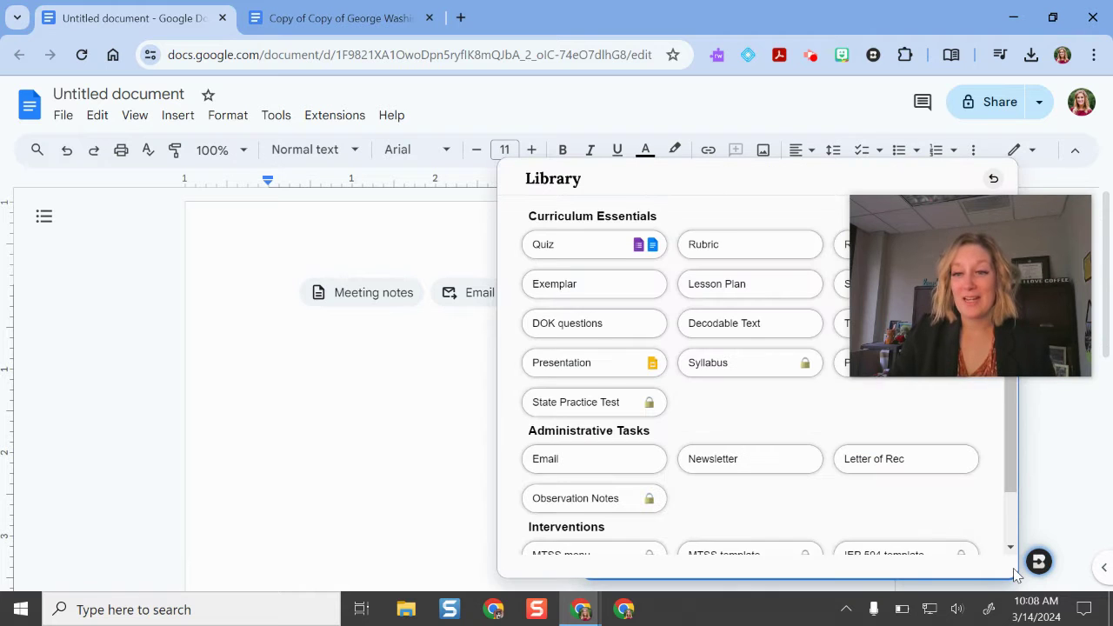
drag(1050, 308, 366, 161)
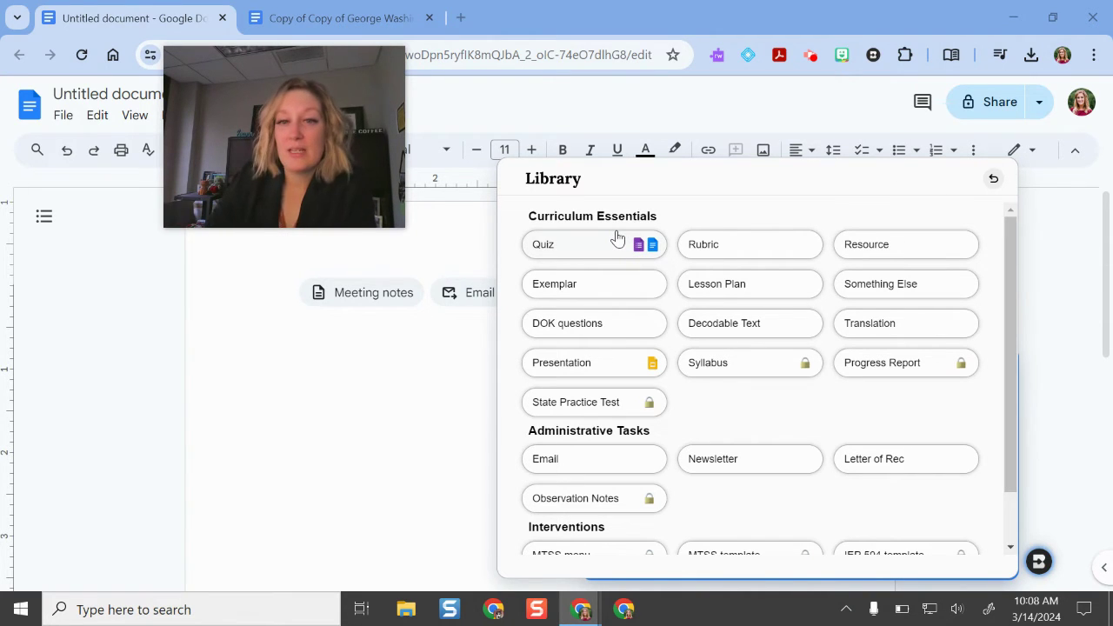
click(491, 294)
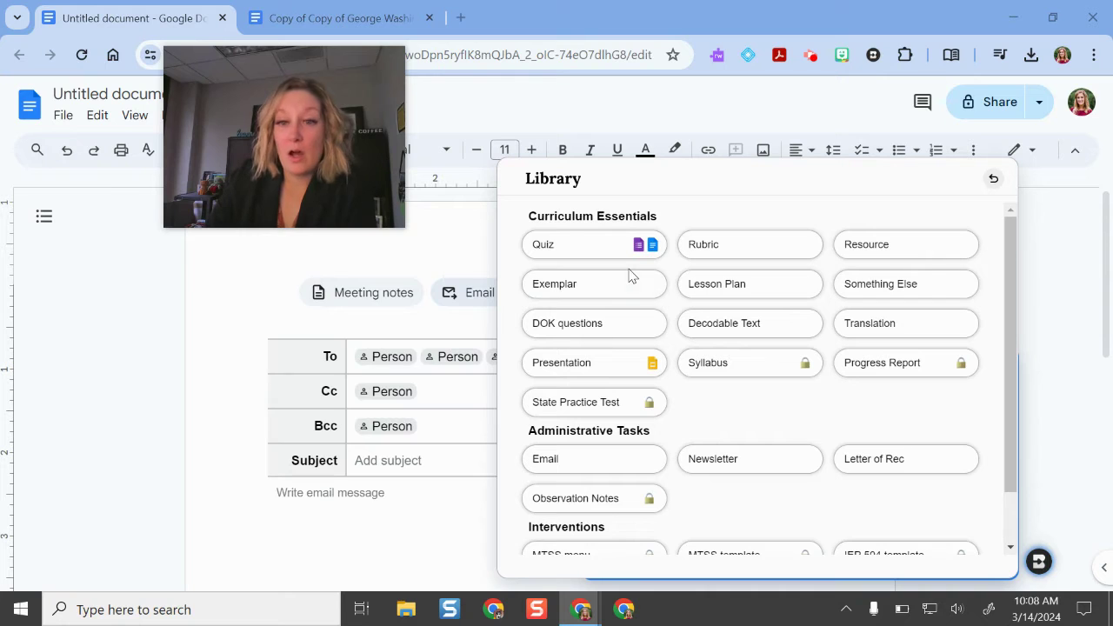
scroll(778, 318, down, 2)
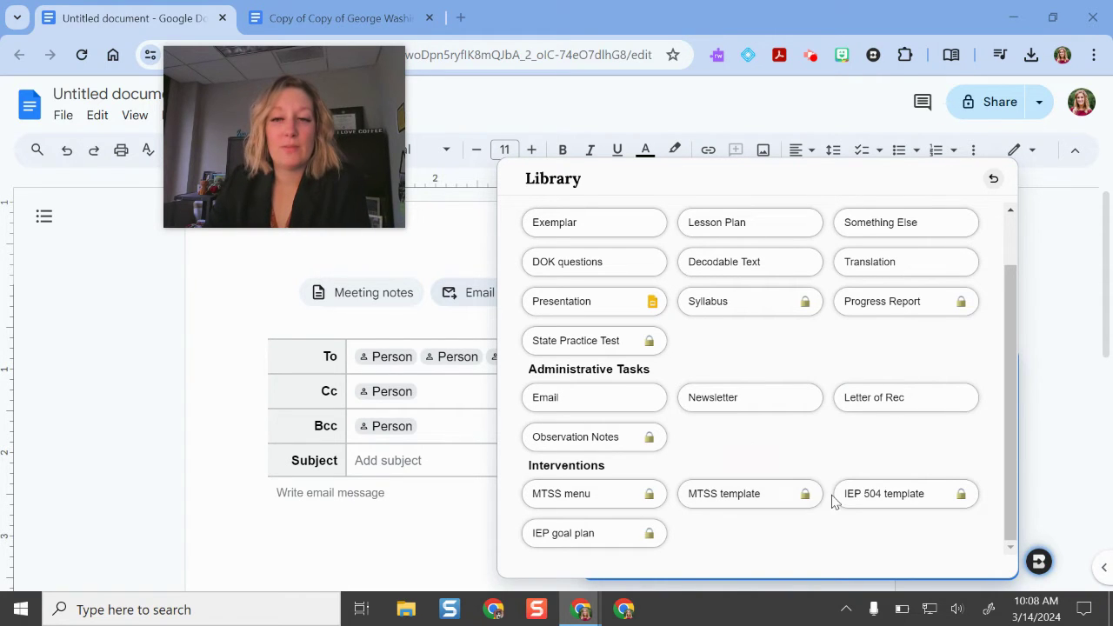
click(963, 496)
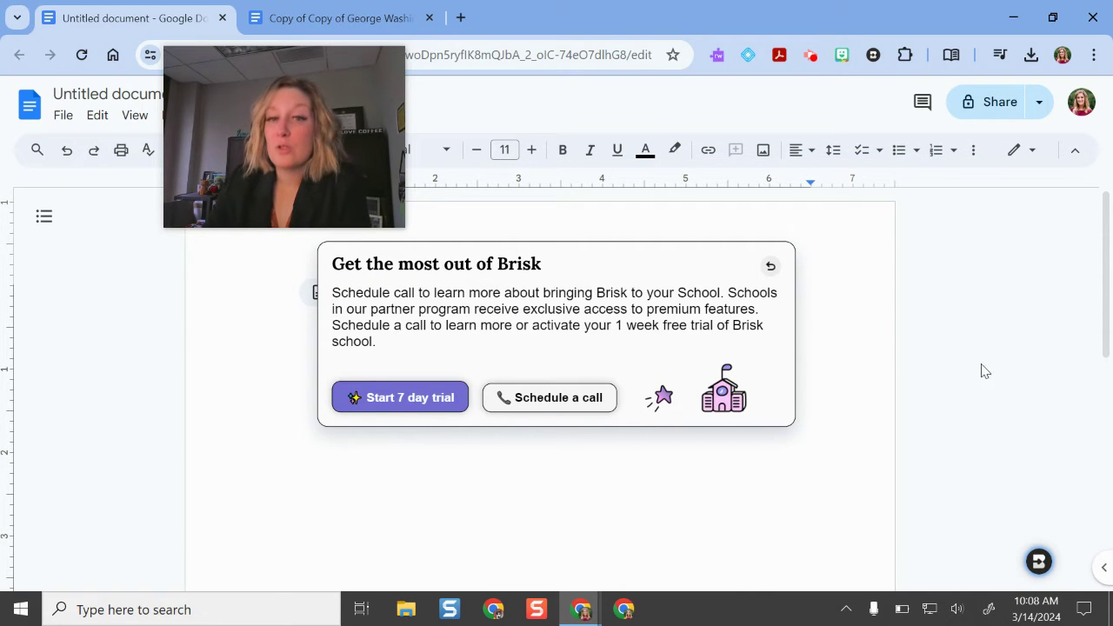
click(926, 523)
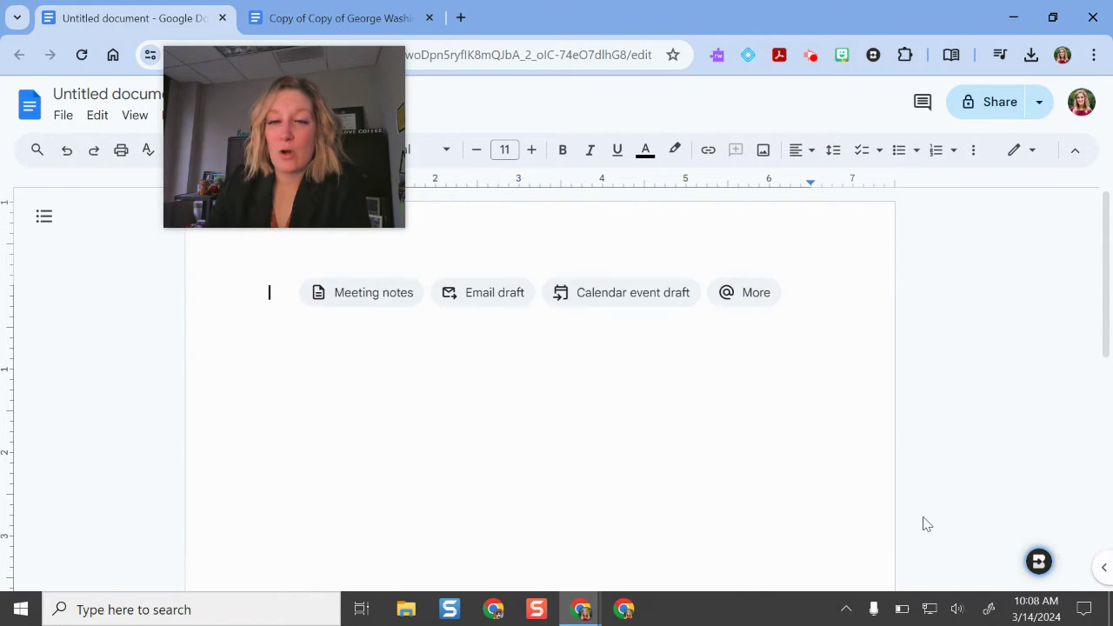
Start a Brisk Resource with a prompt on ancient Egypt's history and the Nile's role.
click(1038, 561)
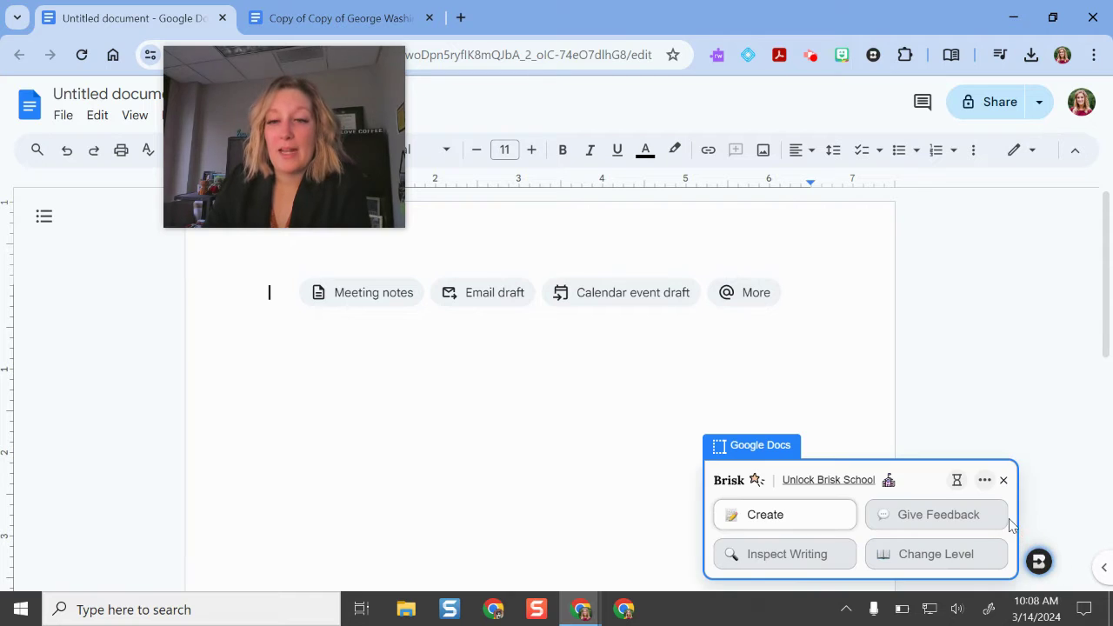
click(800, 517)
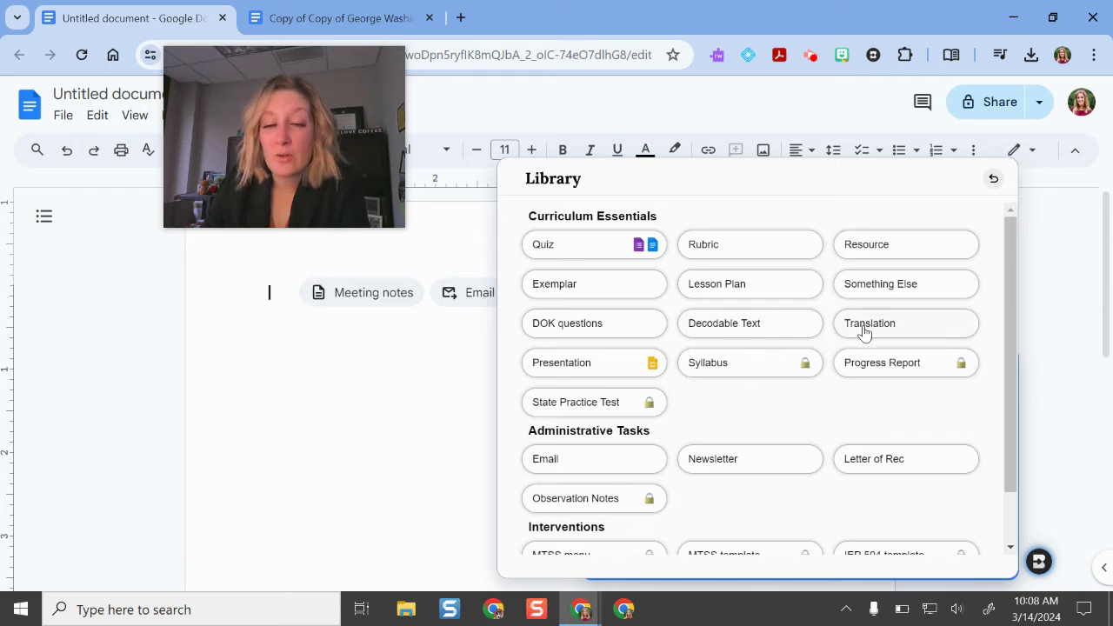
click(880, 247)
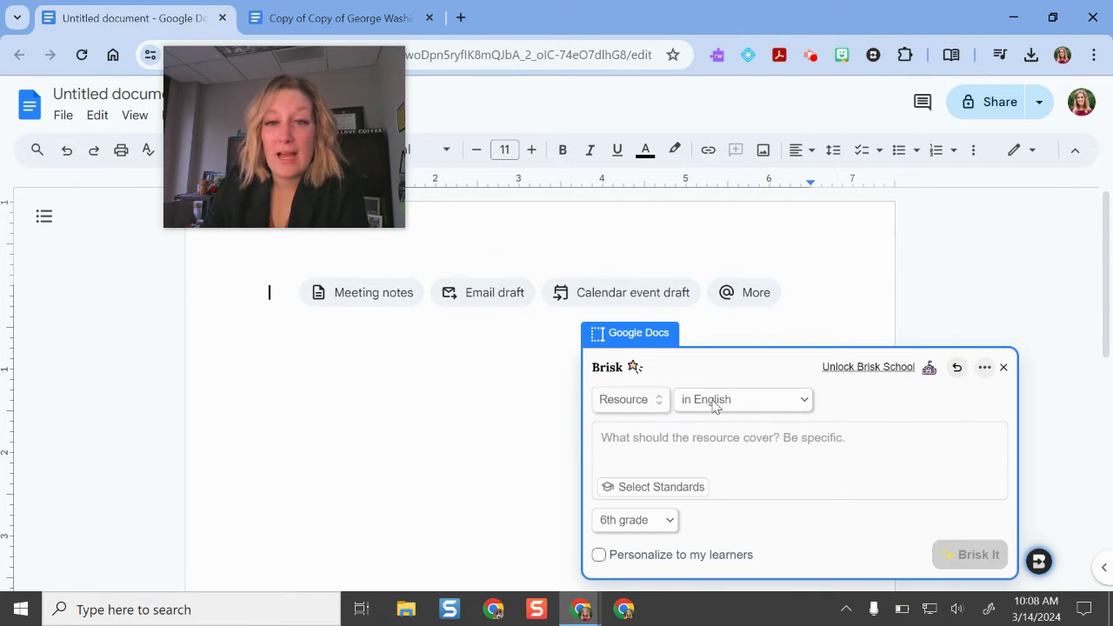
click(715, 459)
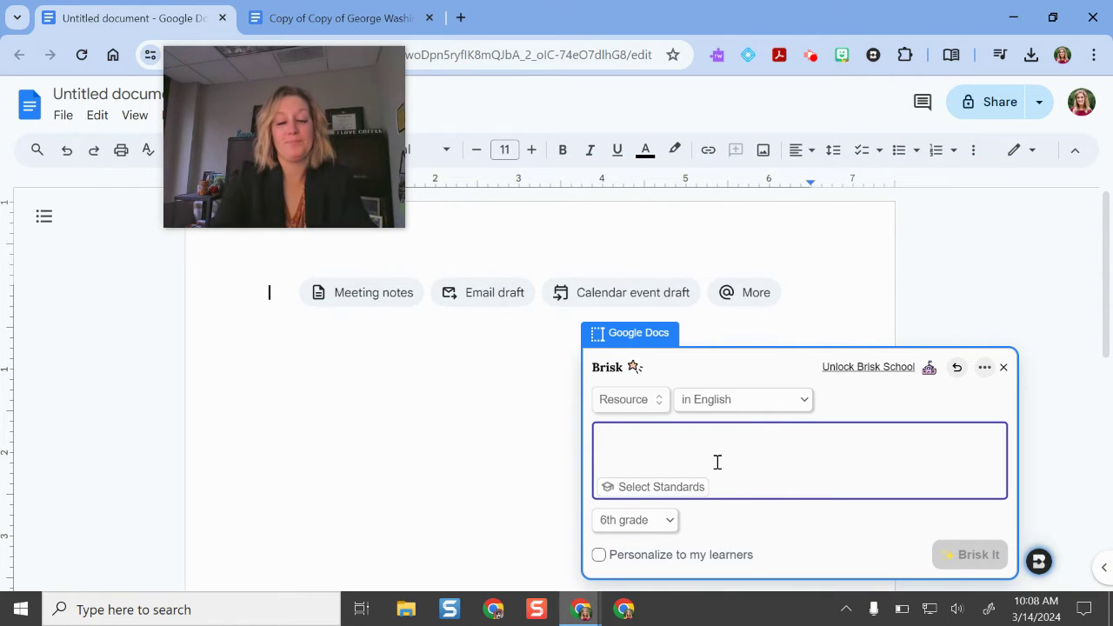
text(Cover the )
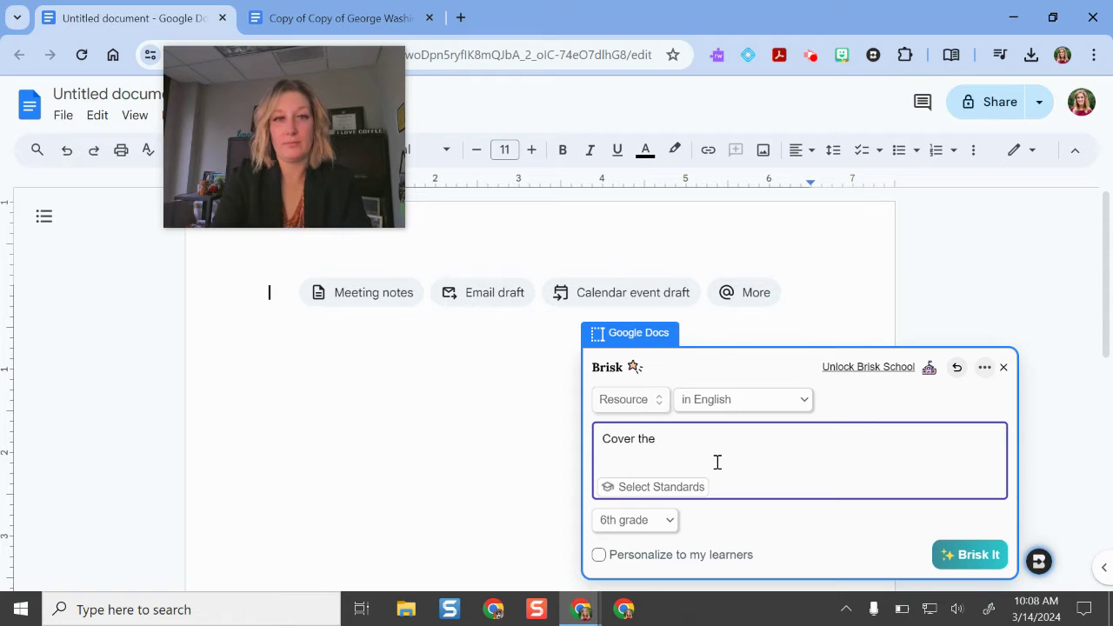
text(history of ancient egypt and the power )
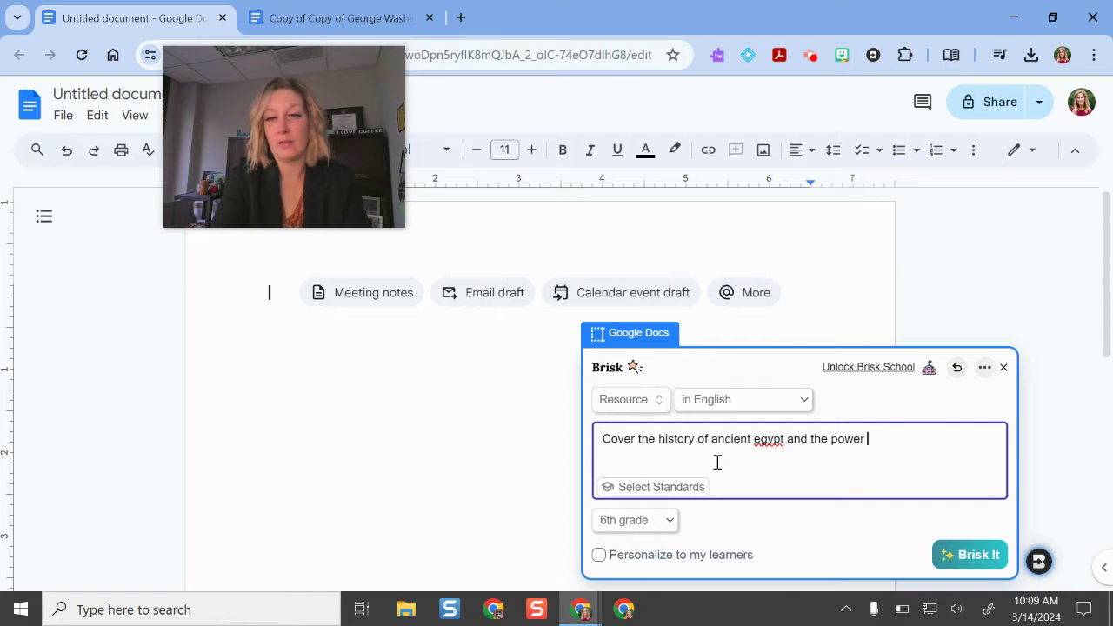
text(fo the nile river in helping the civilization)
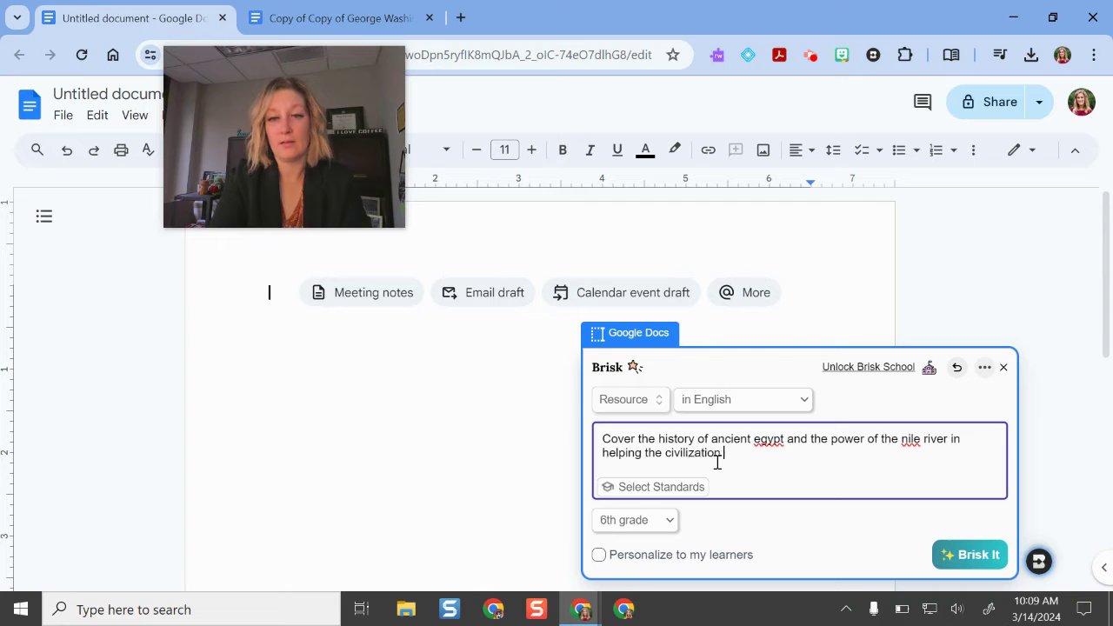
text( thrive.)
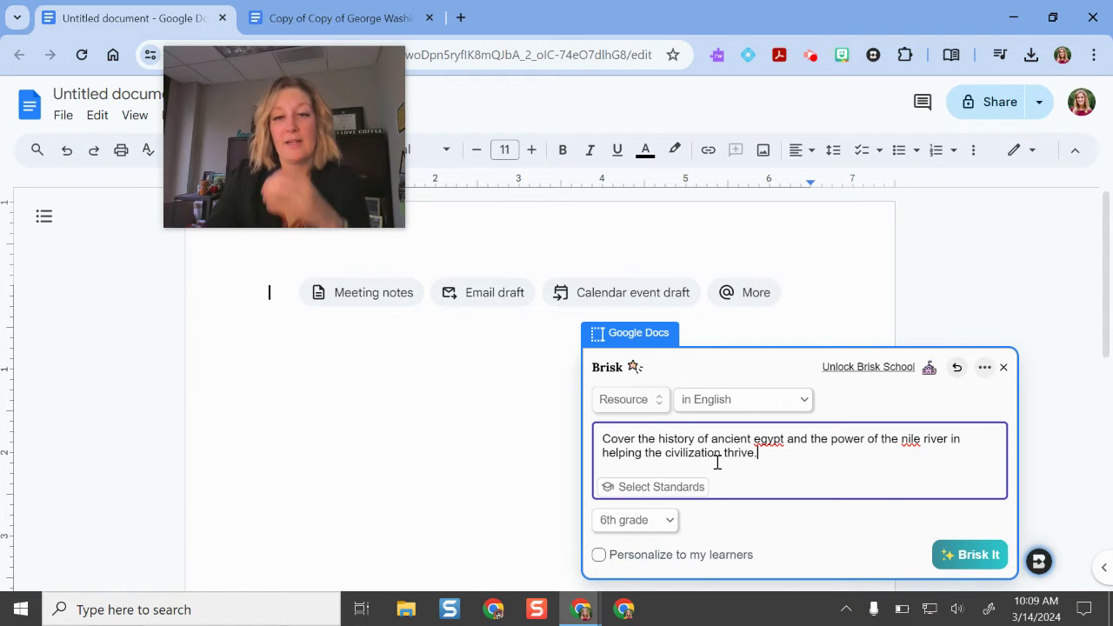
Set the resource grade level to 7th grade and generate it into the document.
click(637, 522)
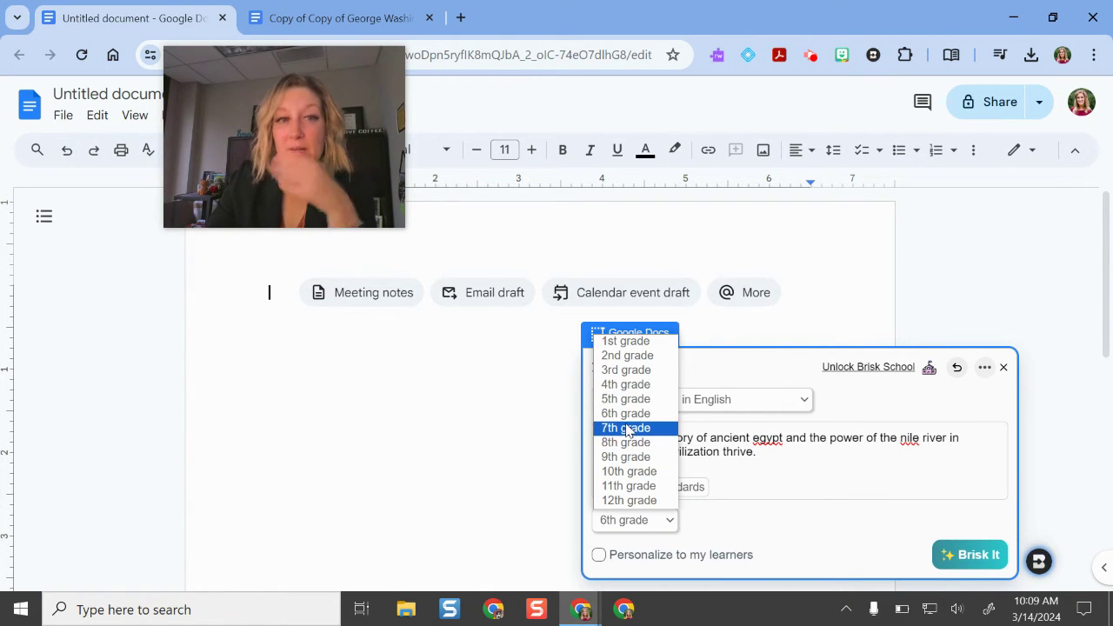
click(626, 428)
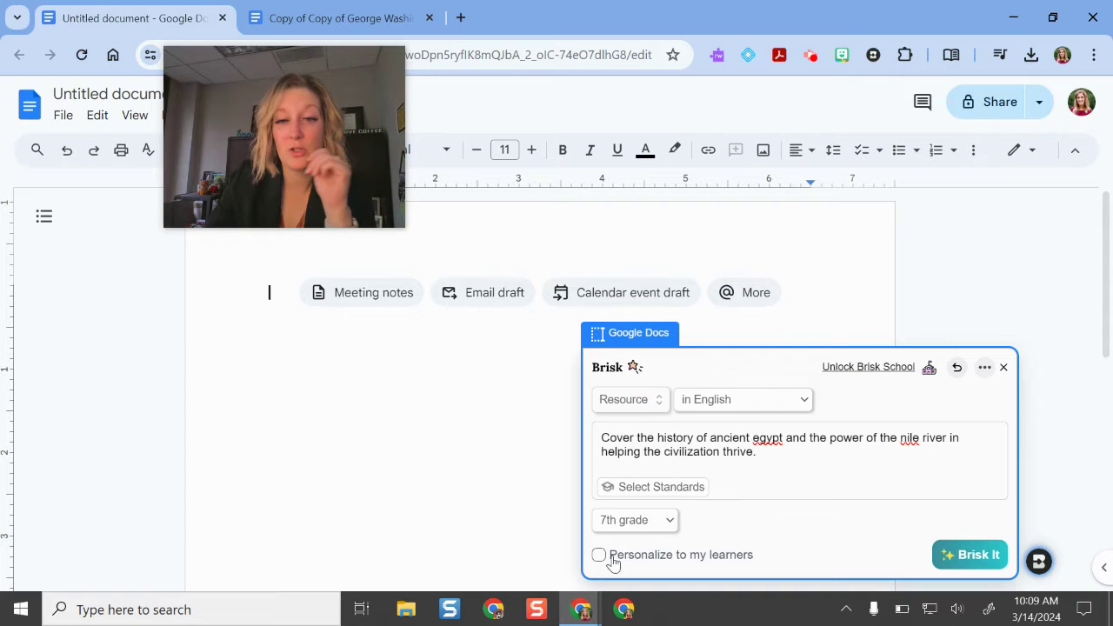
mouse_move(613, 557)
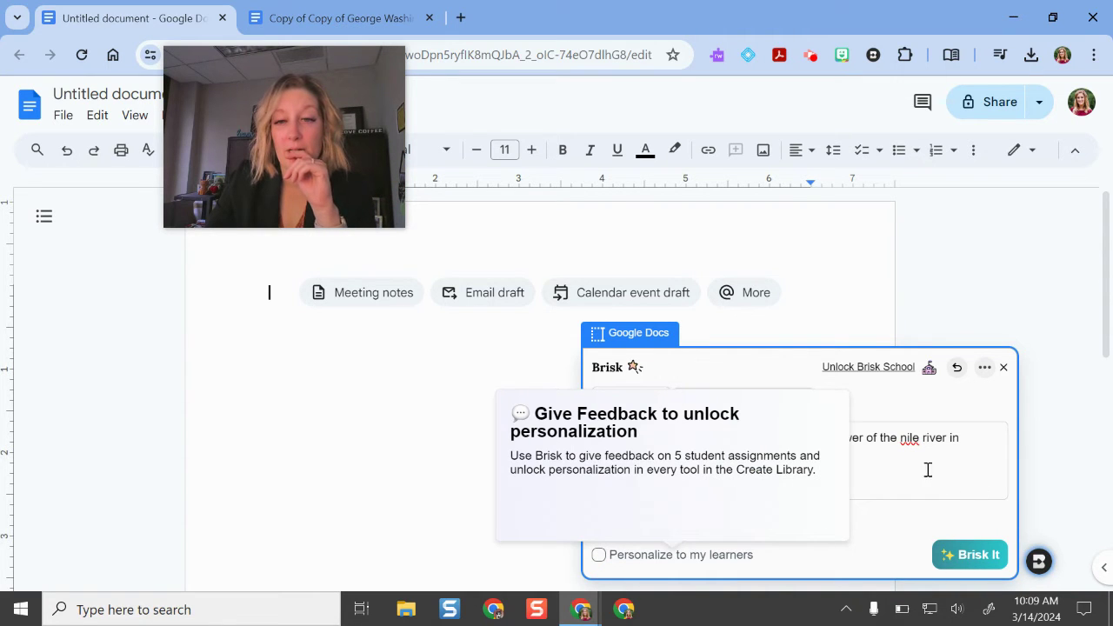
click(895, 463)
click(958, 552)
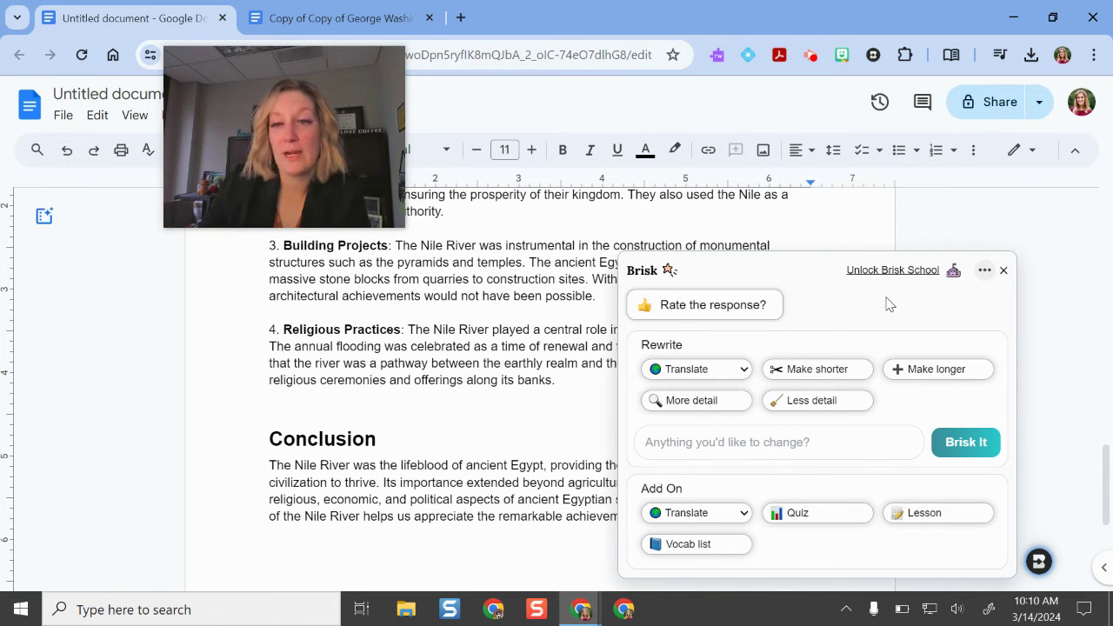
Let the Nile reading finish generating, then scroll back up to its title.
scroll(426, 461, up, 15)
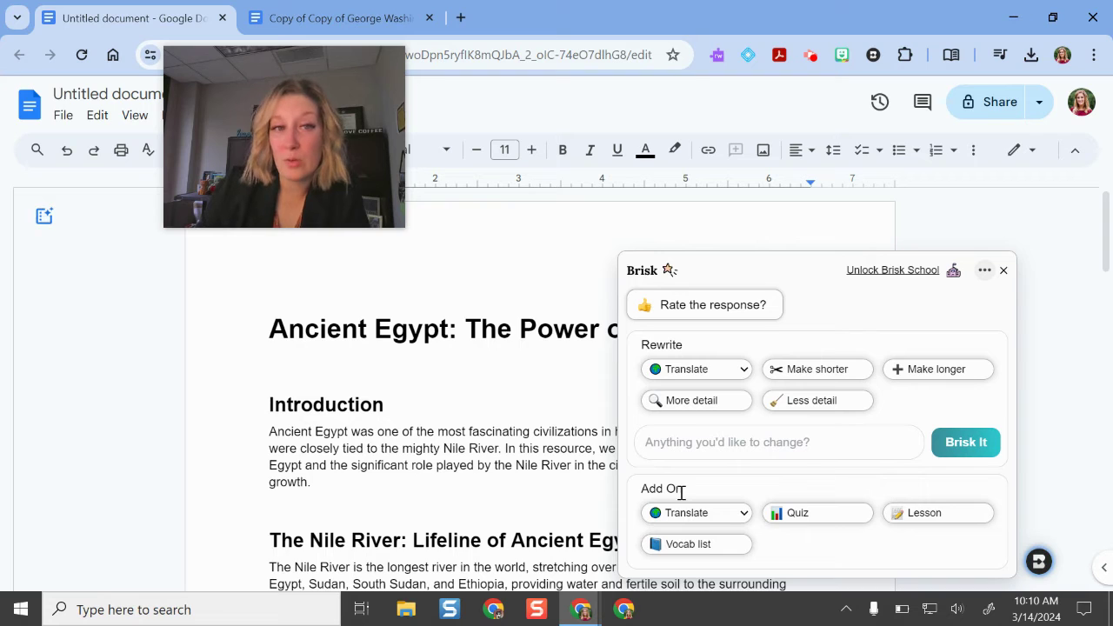
Generate a Brisk vocab list quiz from the reading into the current document.
click(735, 545)
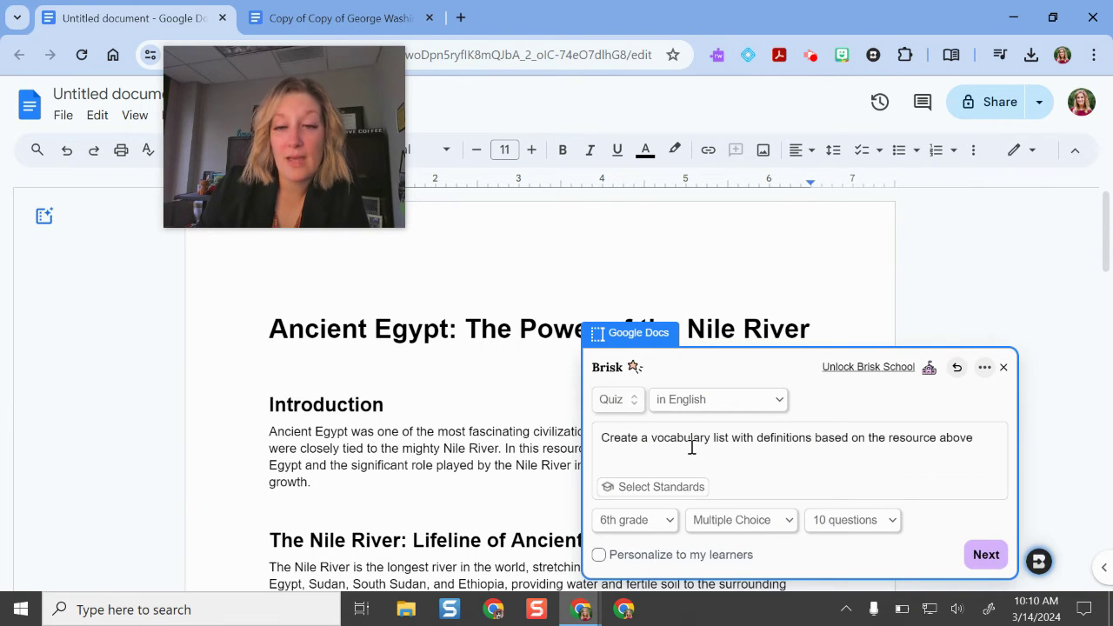
click(986, 554)
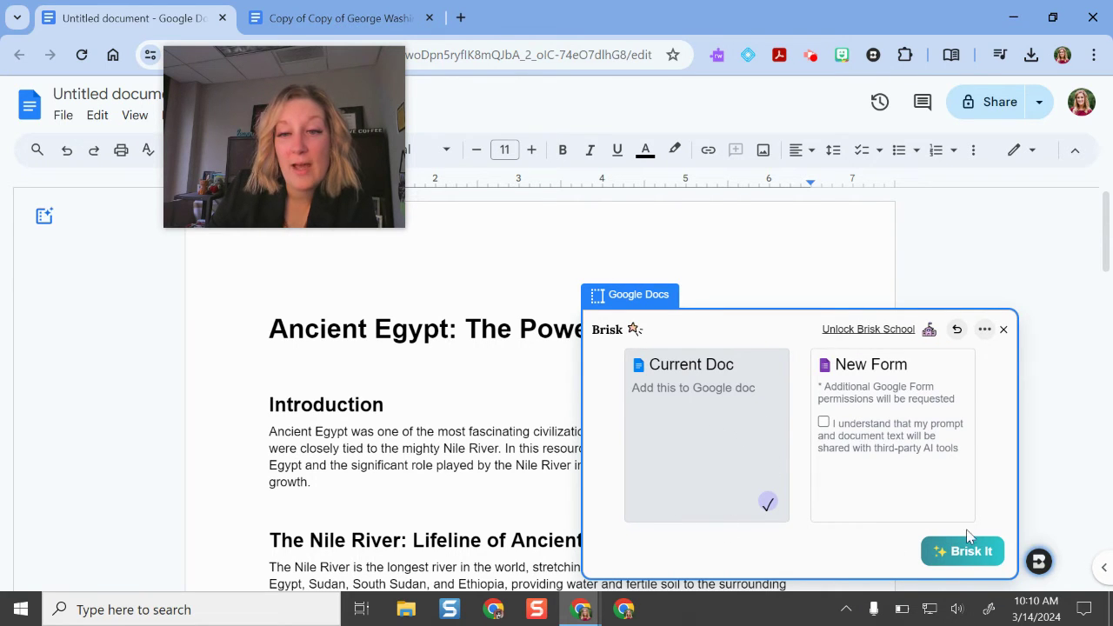
click(956, 552)
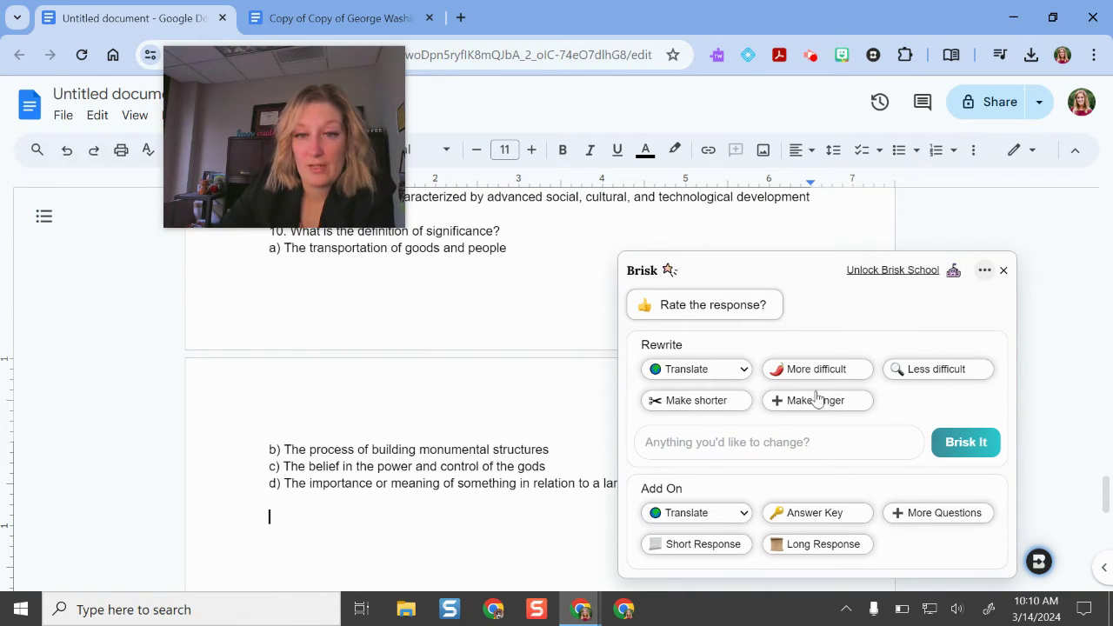
Start a Brisk presentation using the Fresh template.
click(464, 507)
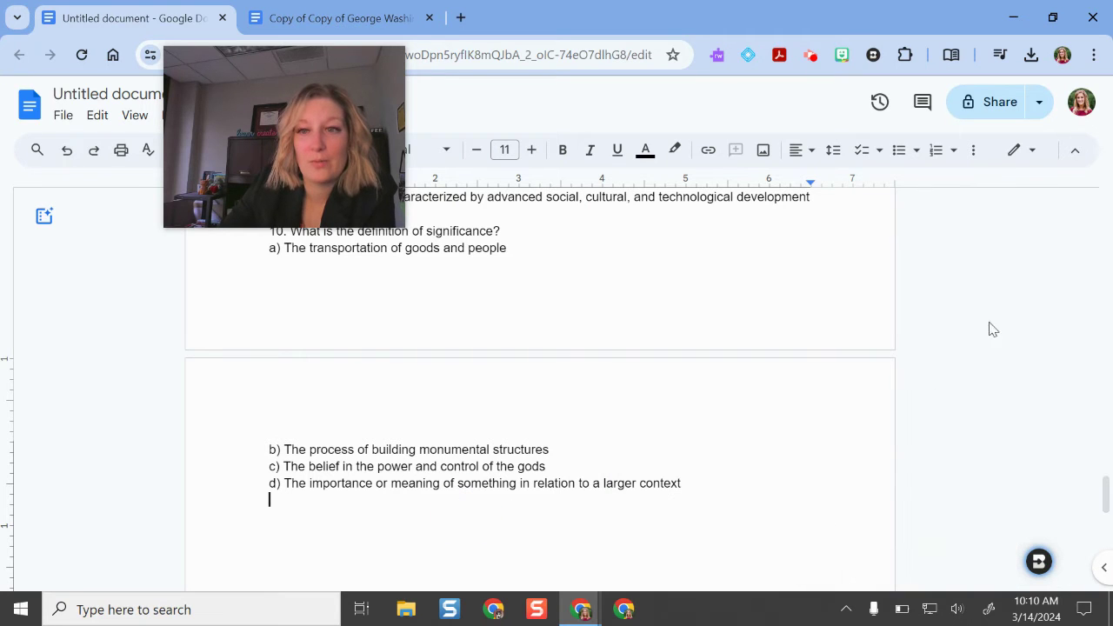
click(1041, 556)
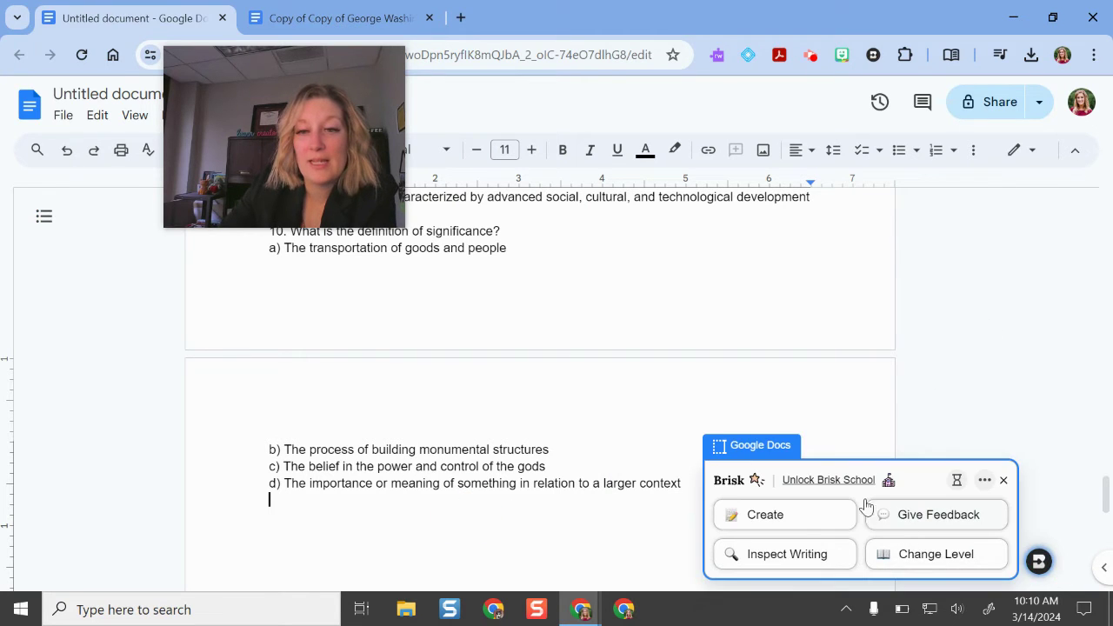
click(789, 520)
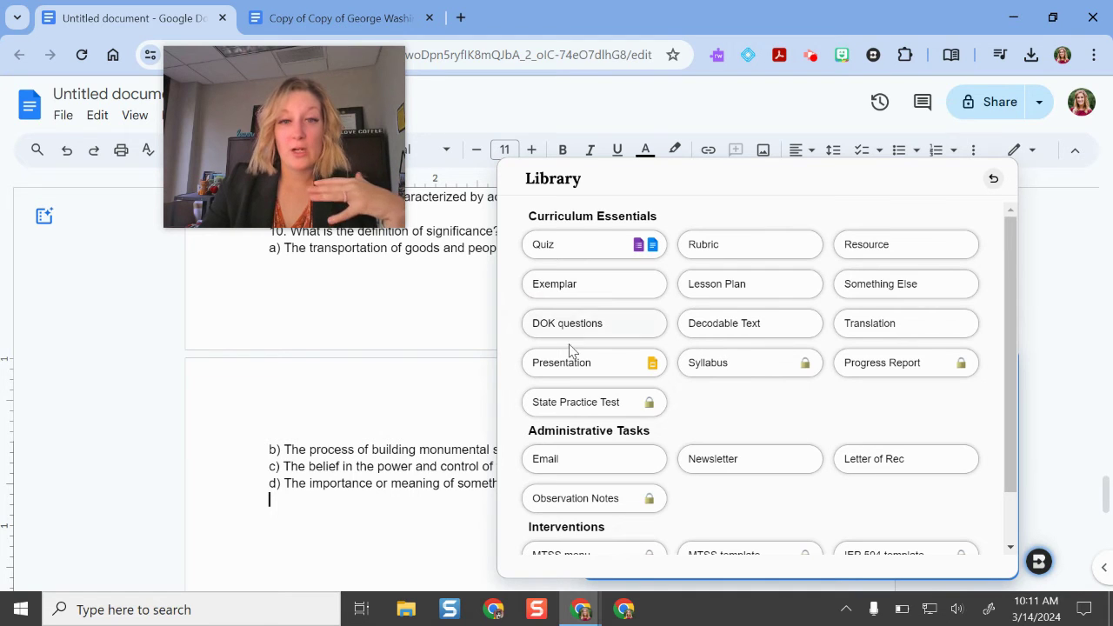
click(599, 373)
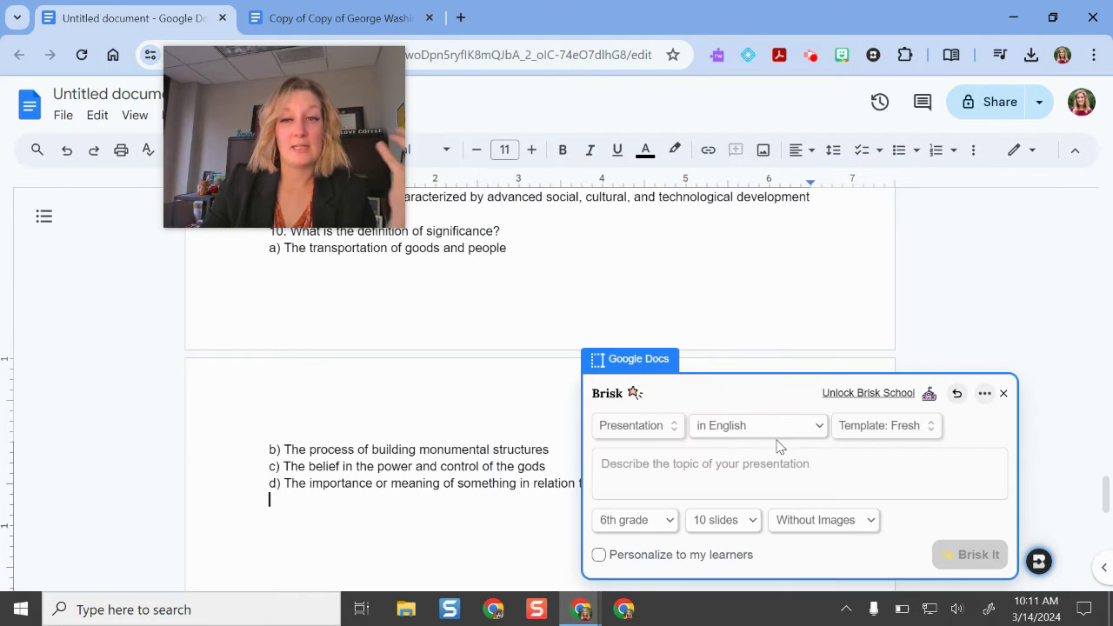
click(887, 425)
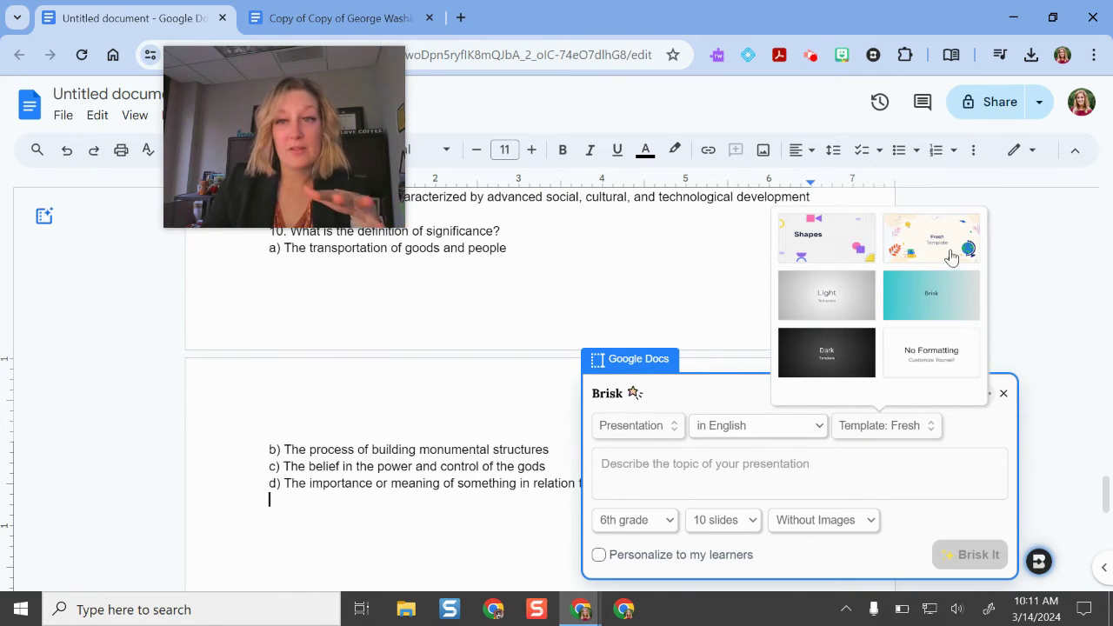
click(932, 234)
Enter a Nile topic and try including images, dismissing the resulting upgrade offer.
click(733, 472)
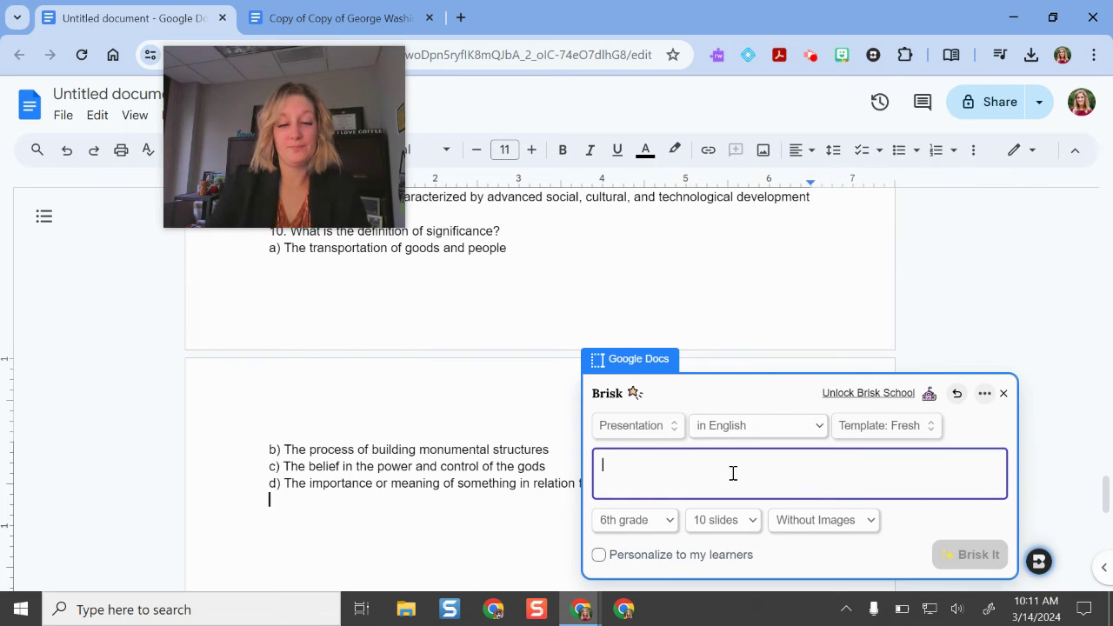
text(The sign)
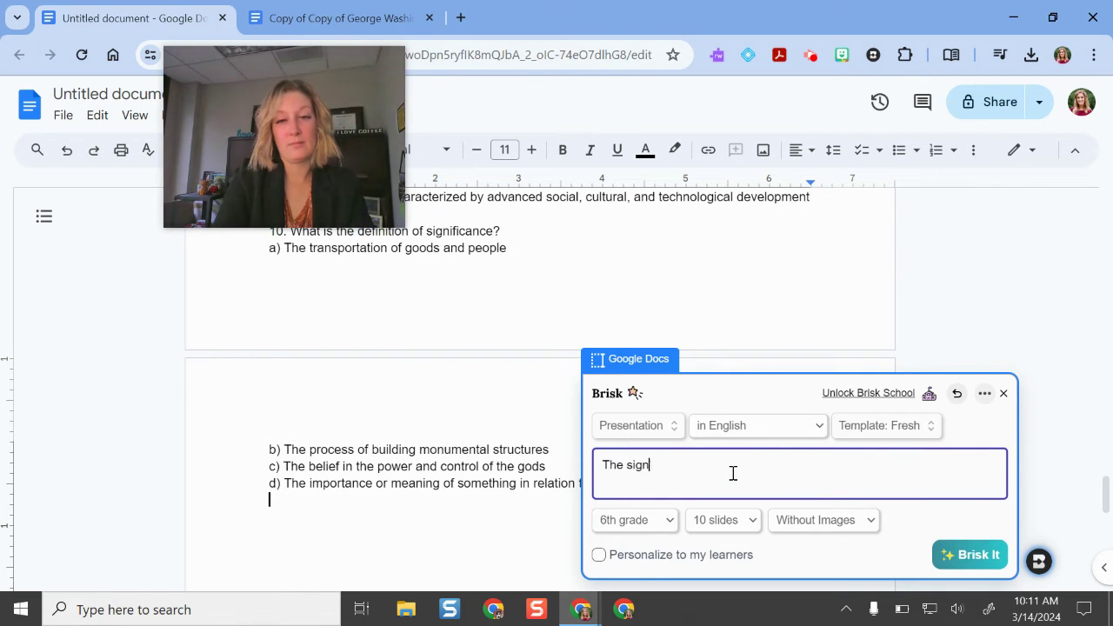
text(ifanc)
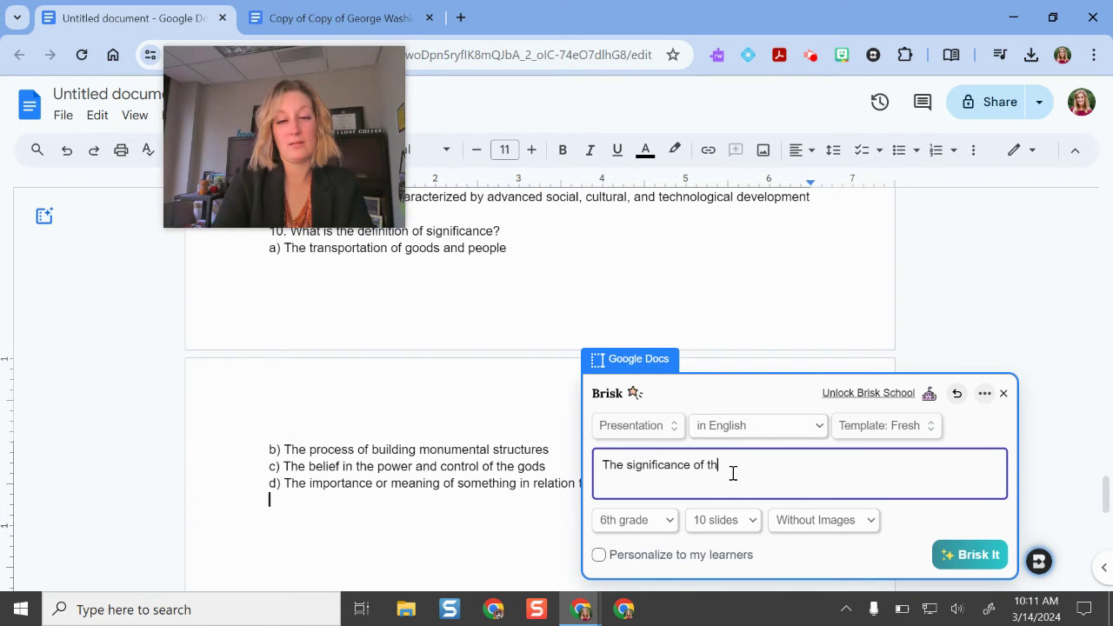
text(e of the Nile Rive r)
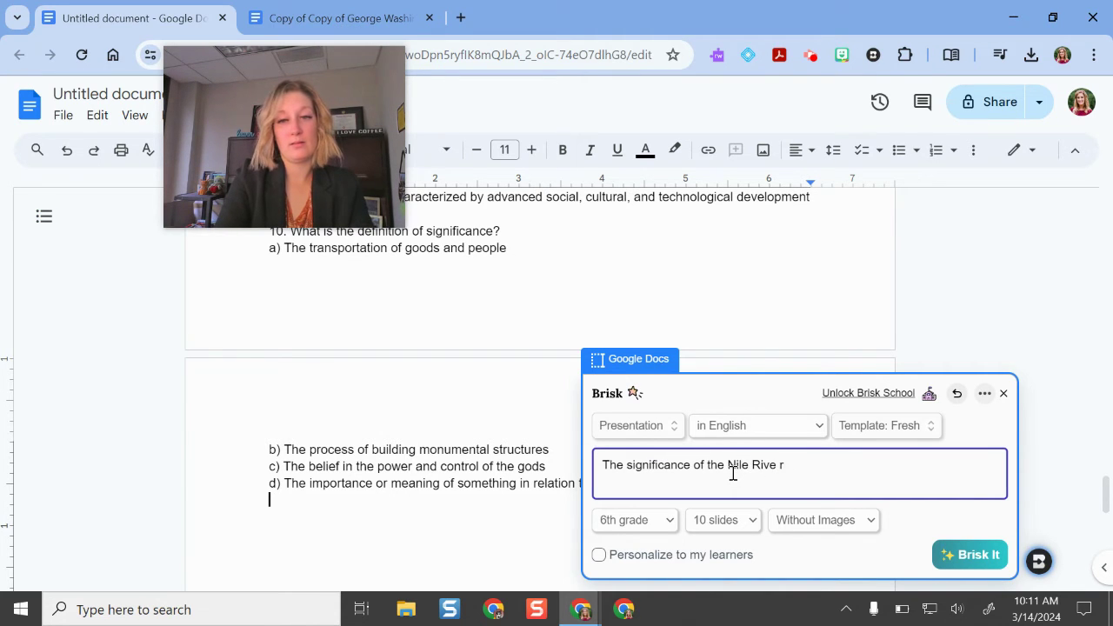
text(in ancient Egypt)
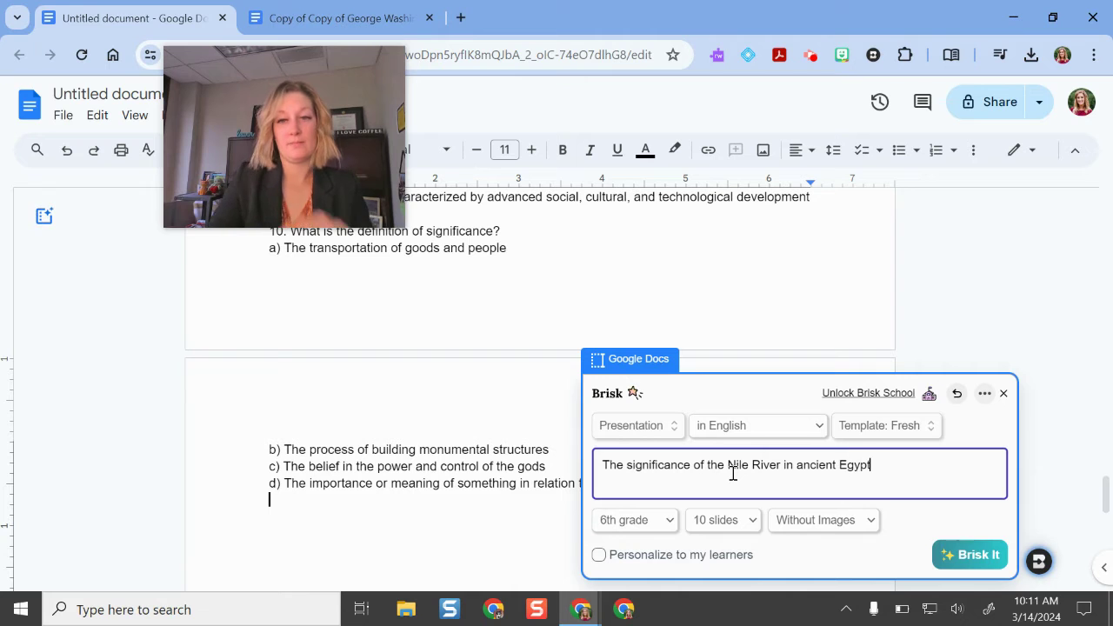
click(819, 521)
click(800, 536)
click(770, 267)
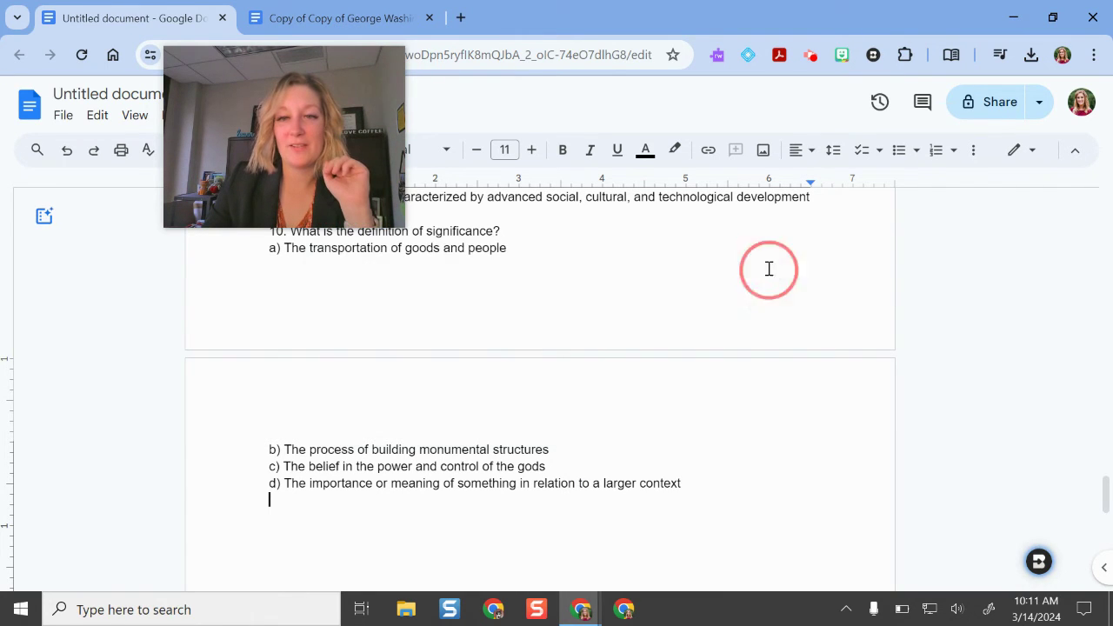
Restart the presentation with the topic 'Significance of the Nile River in Egypt'.
click(1034, 560)
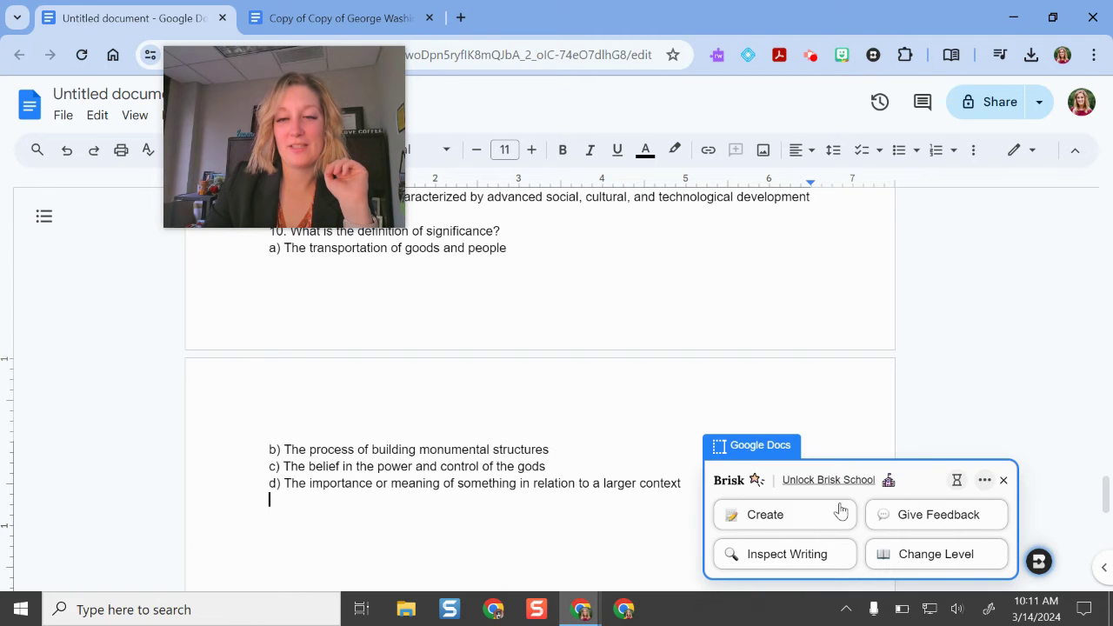
click(804, 526)
click(627, 362)
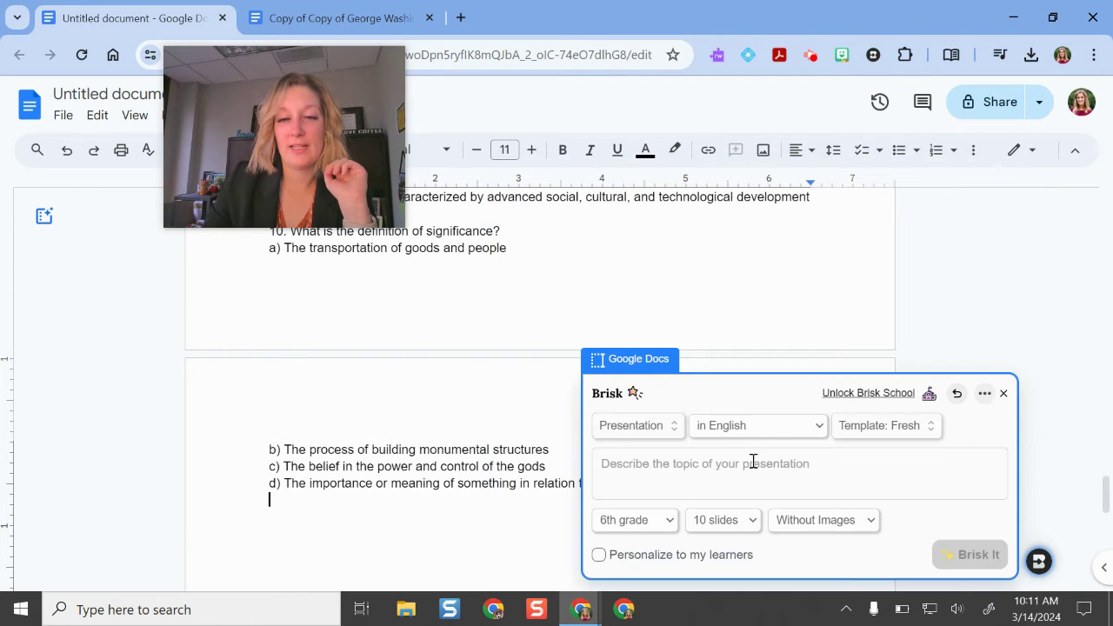
click(781, 474)
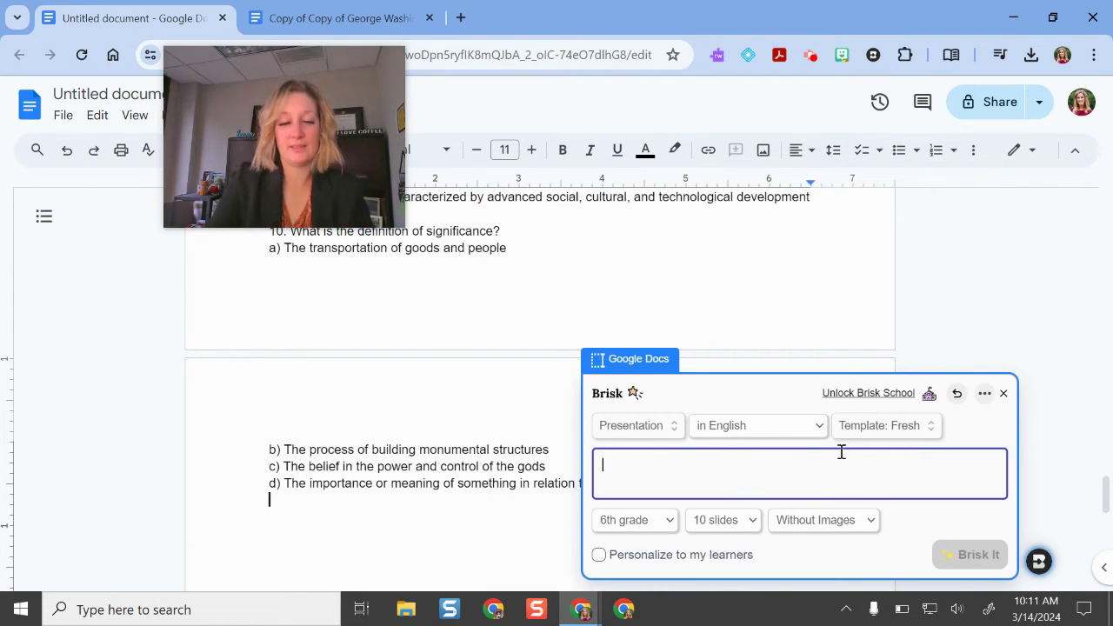
text(Significance of the)
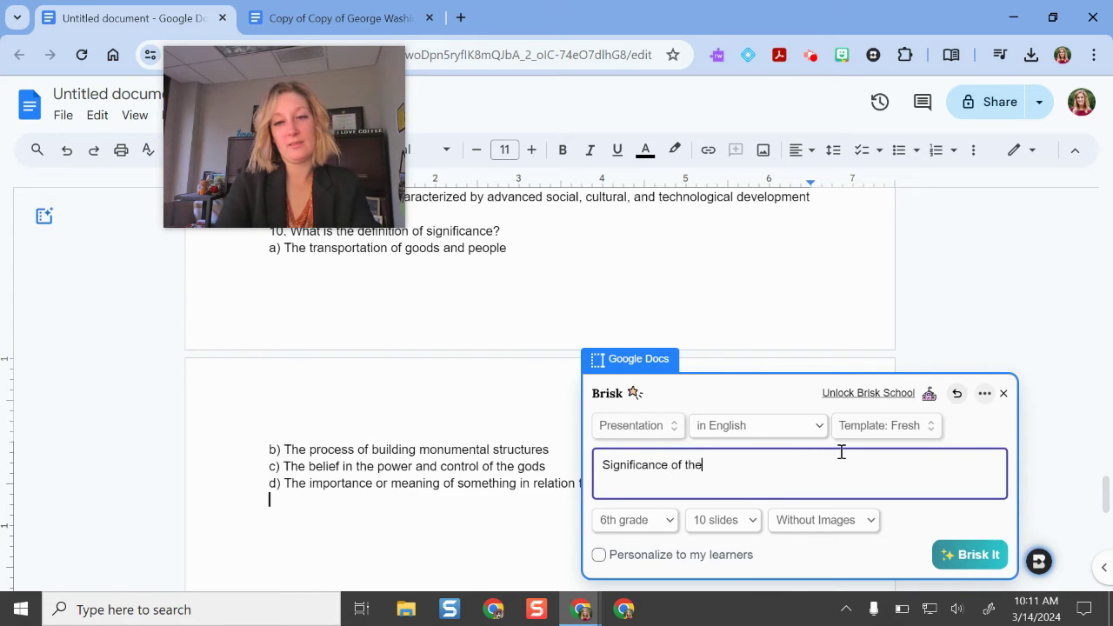
text( Nile River in Egypt)
Generate the Nile presentation and authorize Brisk Teaching through the Google account sign-in.
click(954, 554)
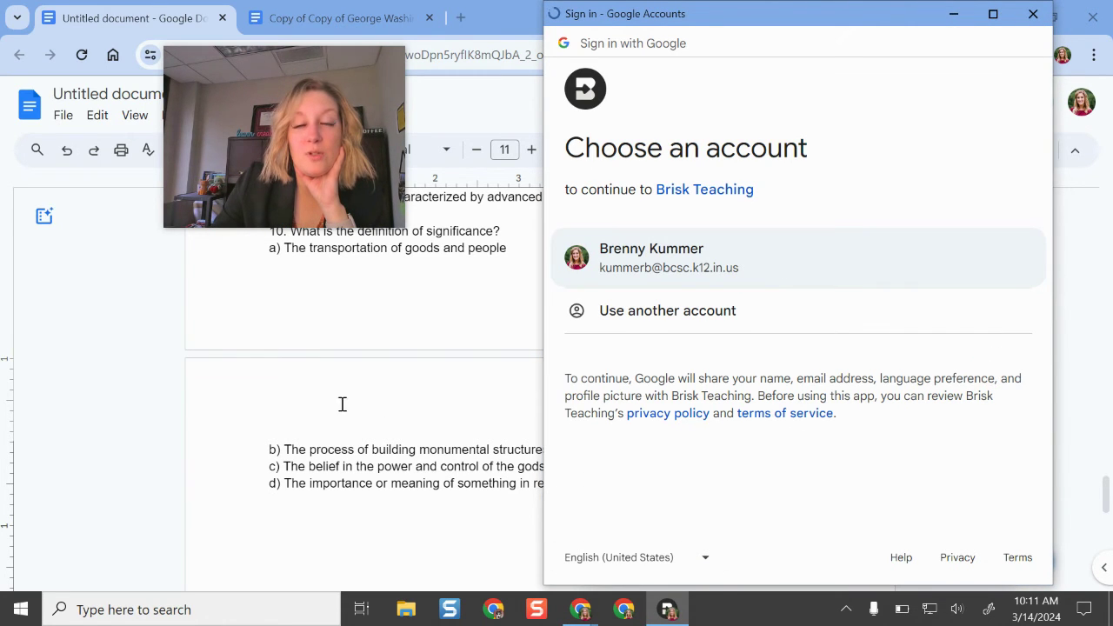
click(677, 250)
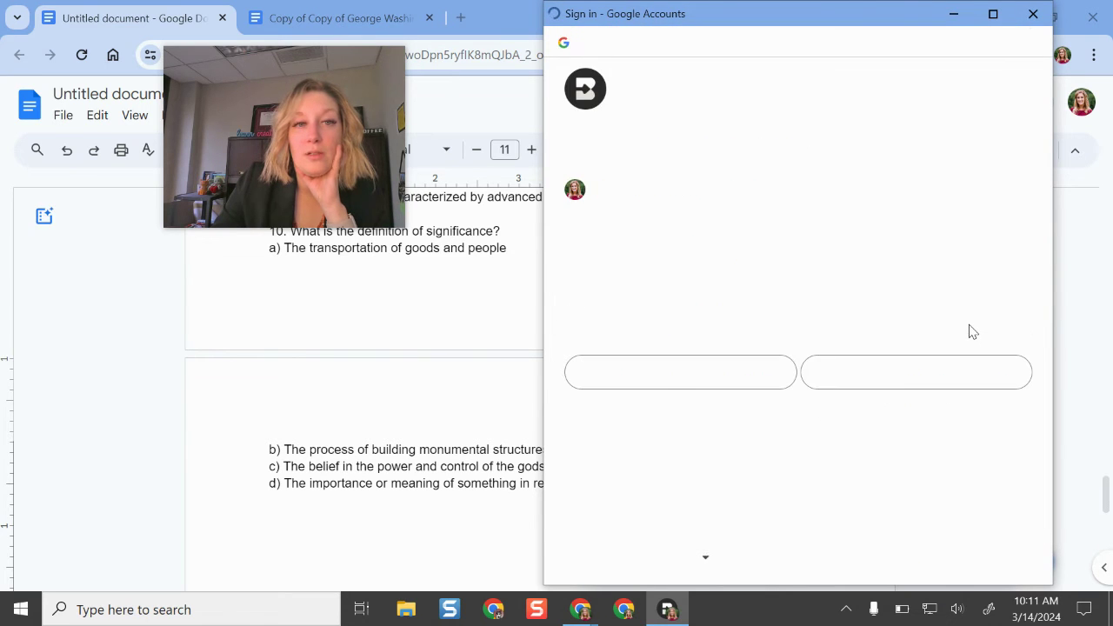
click(948, 369)
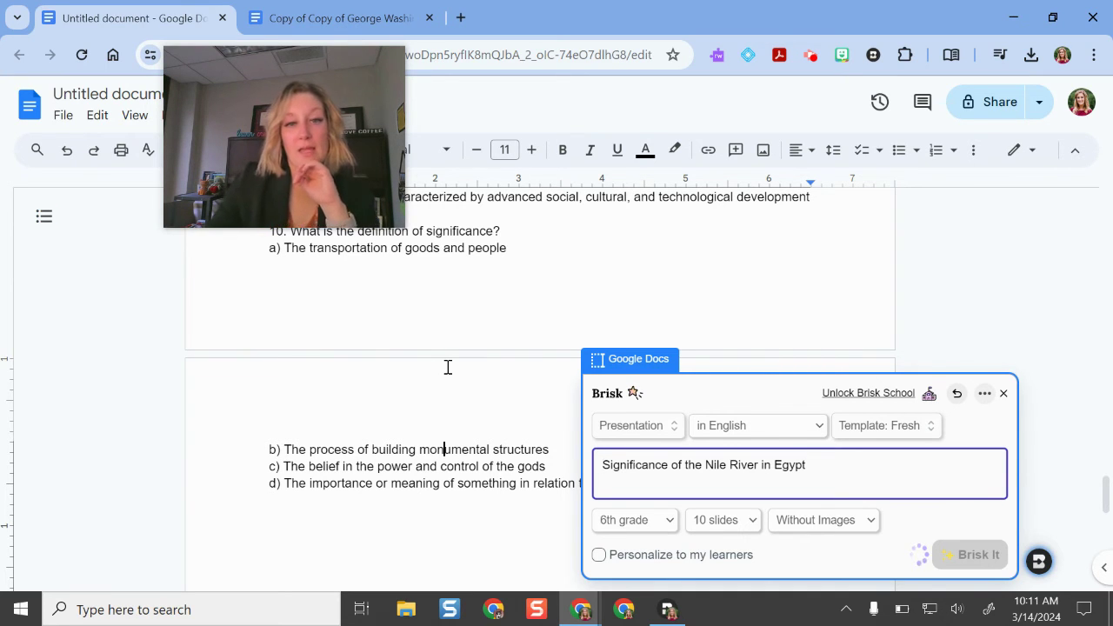
click(686, 619)
scroll(874, 513, down, 2)
click(895, 503)
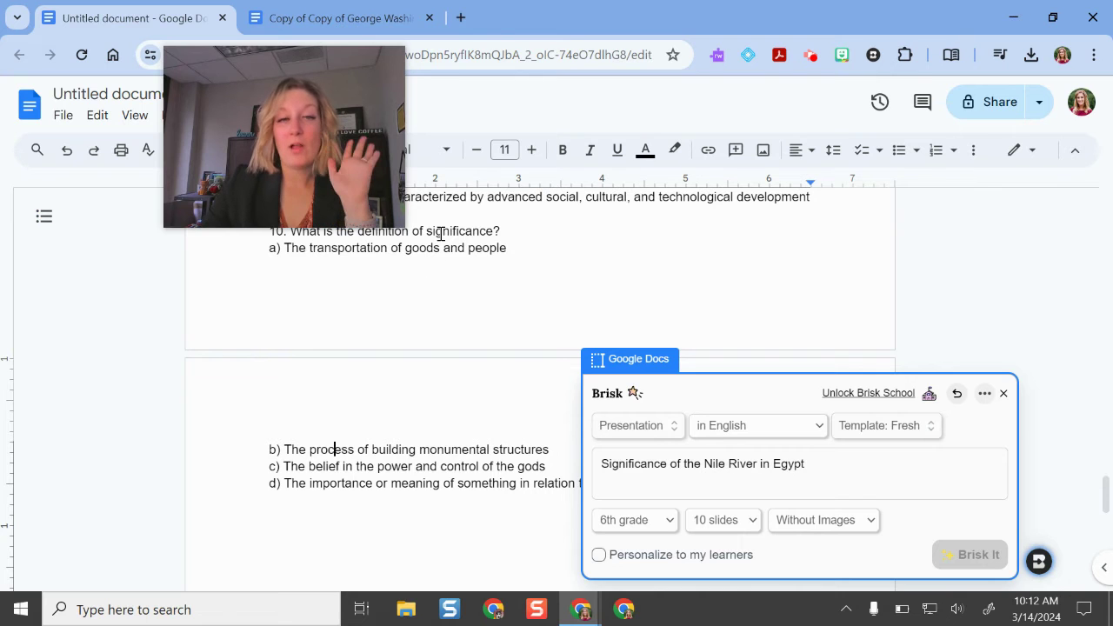
Switch to the George Washington report and open Brisk's Give Feedback tool.
click(335, 17)
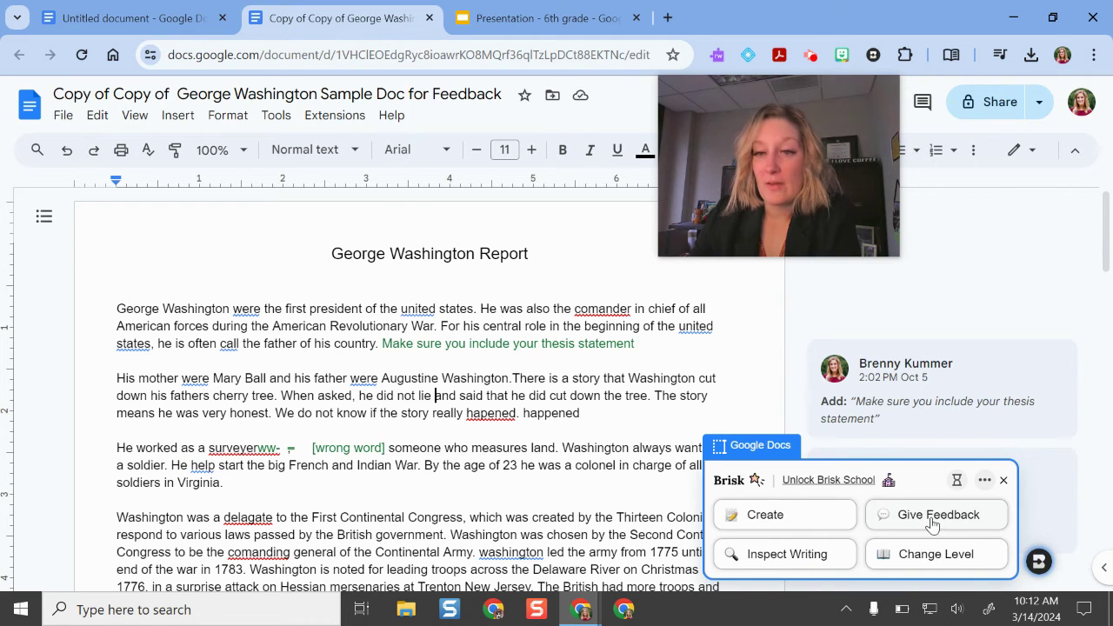
click(920, 520)
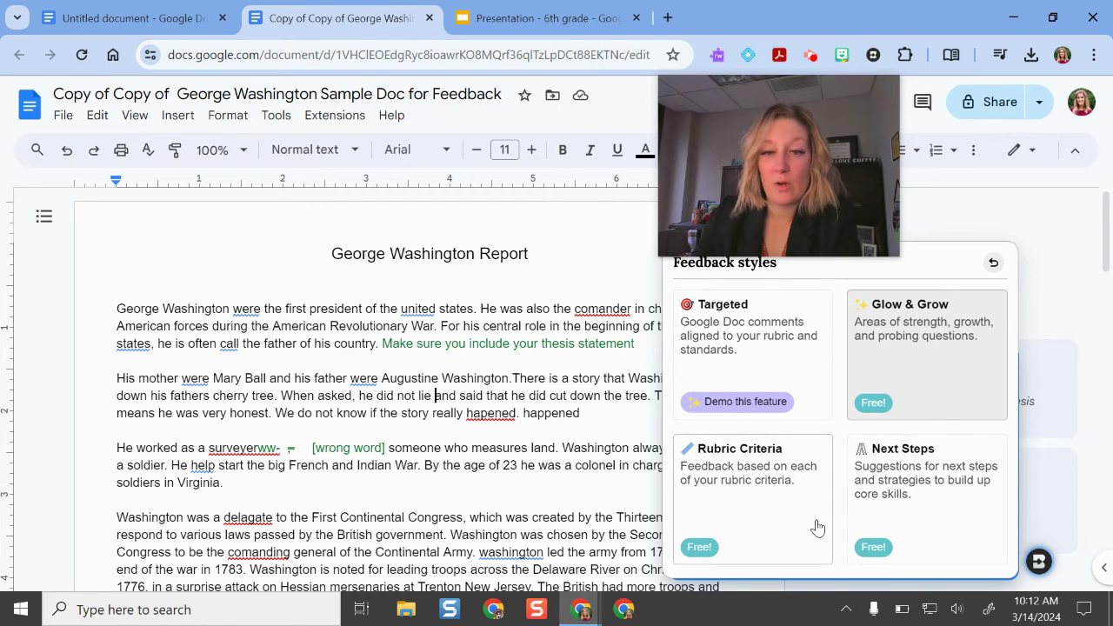
Generate 6th Grade Glow & Grow feedback focused on using historical evidence.
click(936, 394)
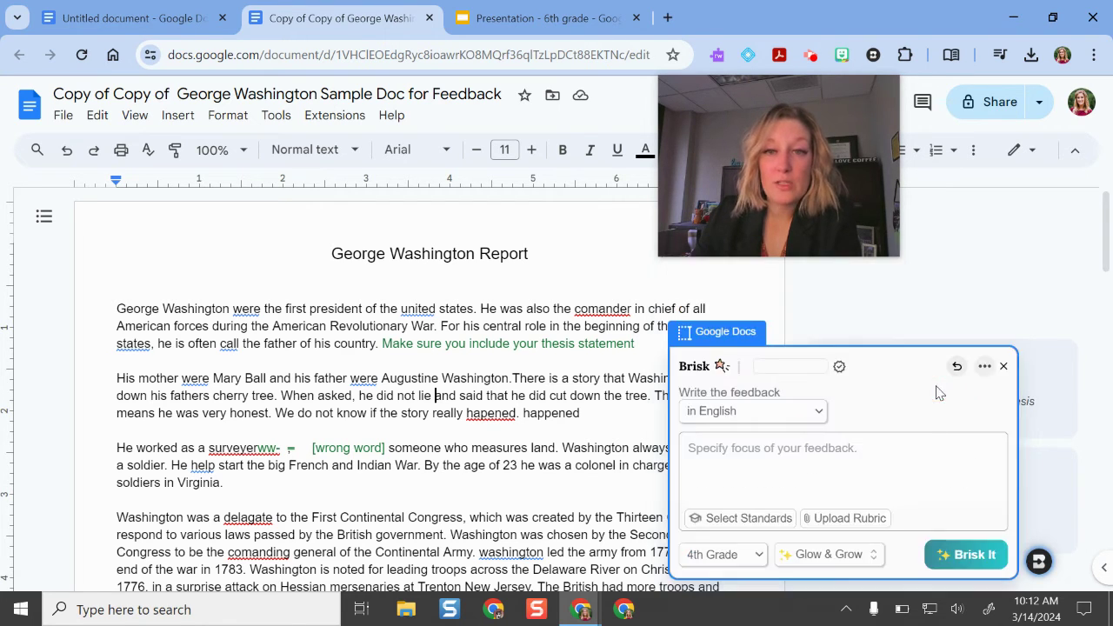
click(780, 472)
text(Using historical evidence)
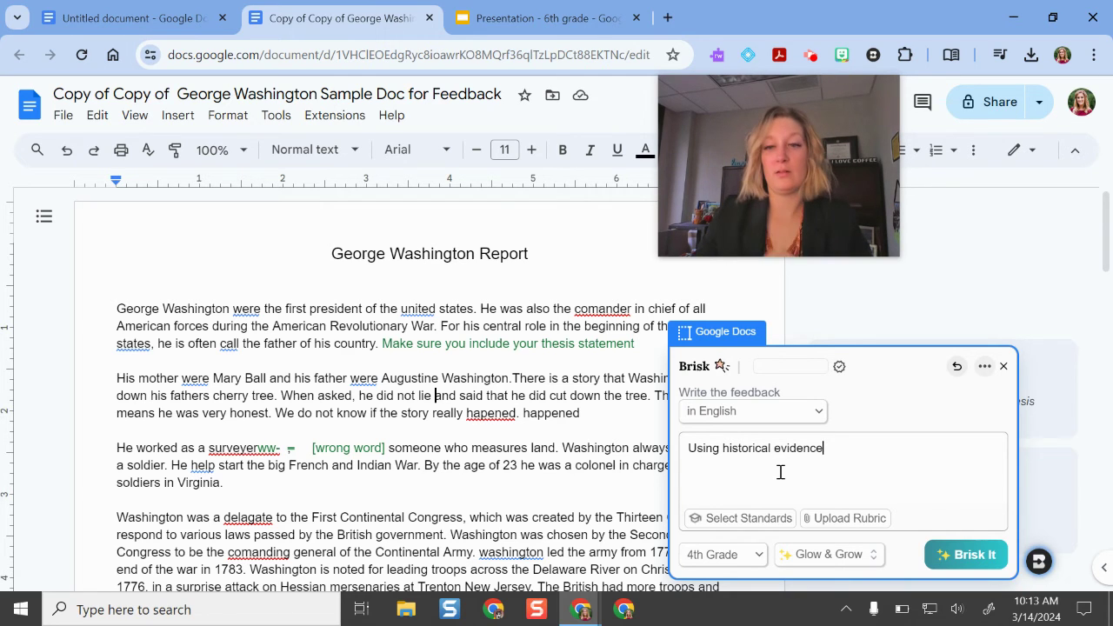
click(705, 557)
click(707, 452)
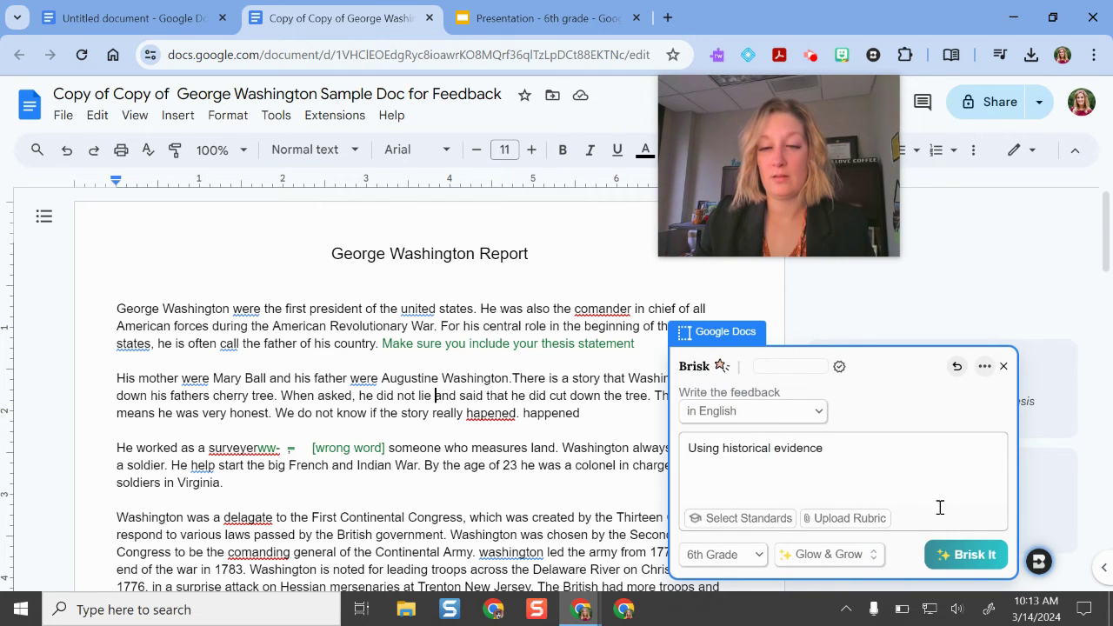
click(945, 561)
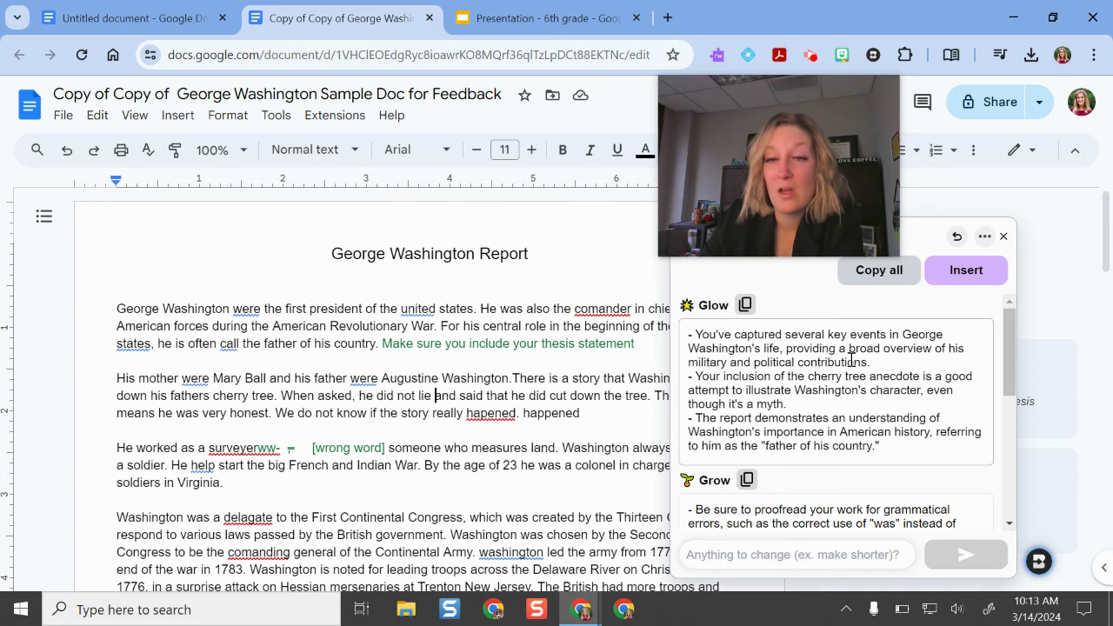
Review Brisk's Glow & Grow feedback and insert it into the report.
scroll(900, 355, down, 1)
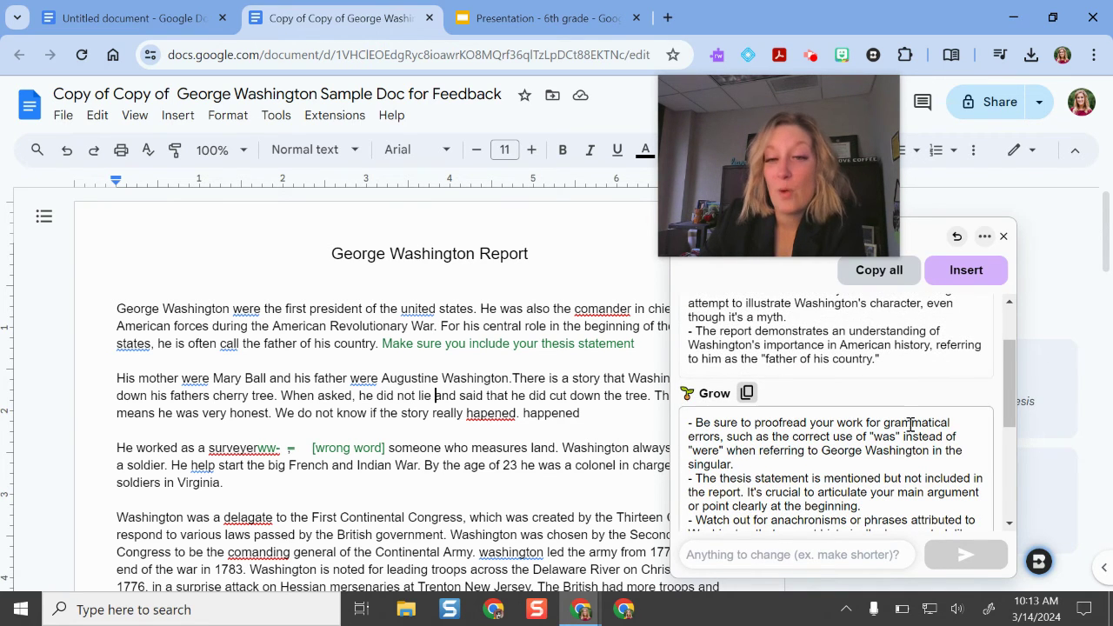
scroll(889, 424, down, 2)
scroll(901, 409, down, 2)
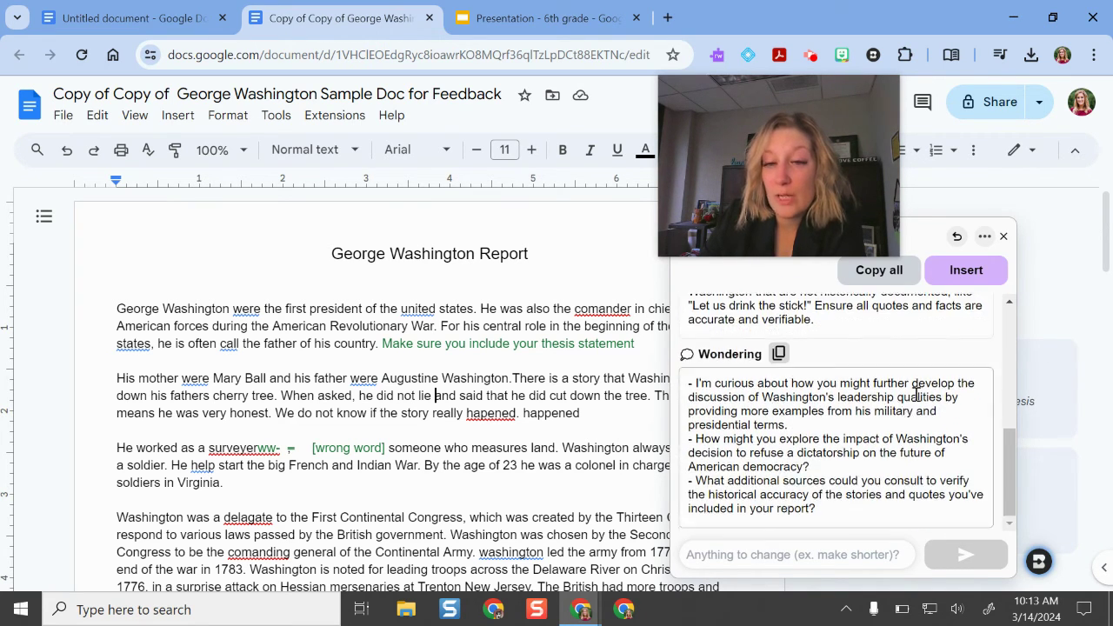
scroll(898, 396, up, 5)
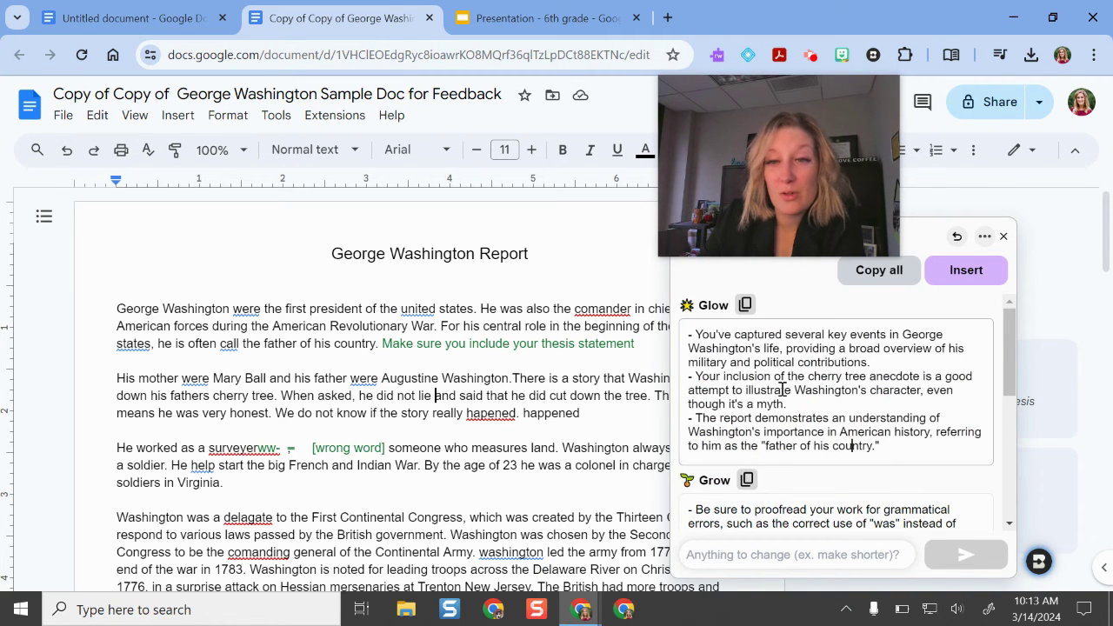
click(961, 271)
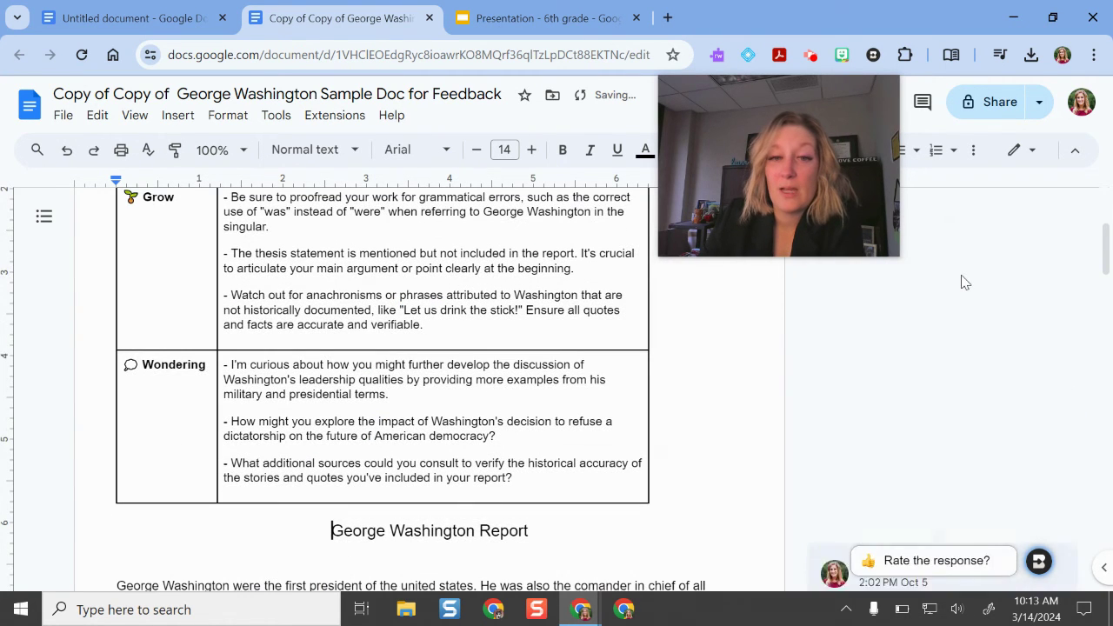
Scroll the report and select the inserted Glow, Grow and Wondering table.
scroll(929, 483, down, 5)
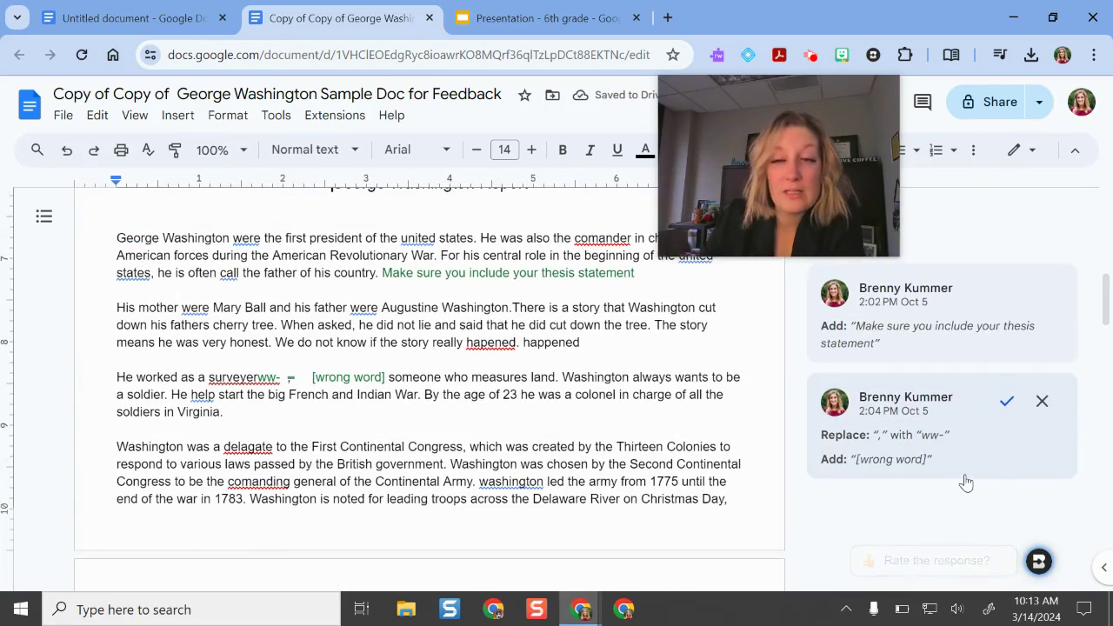
scroll(965, 483, down, 10)
scroll(965, 493, up, 3)
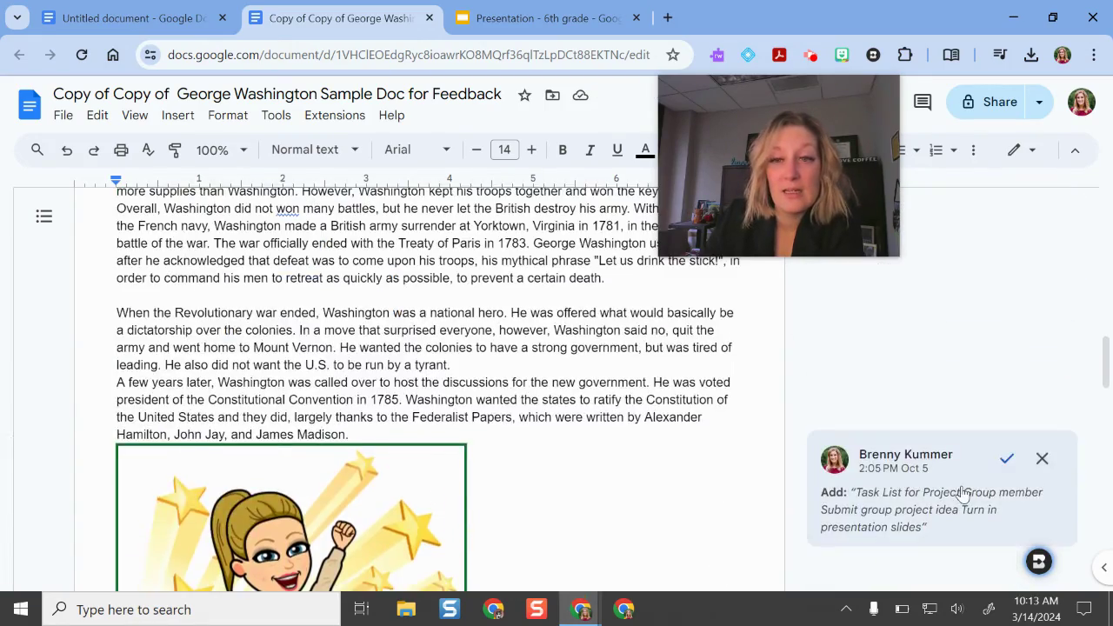
scroll(964, 492, down, 10)
scroll(965, 492, up, 20)
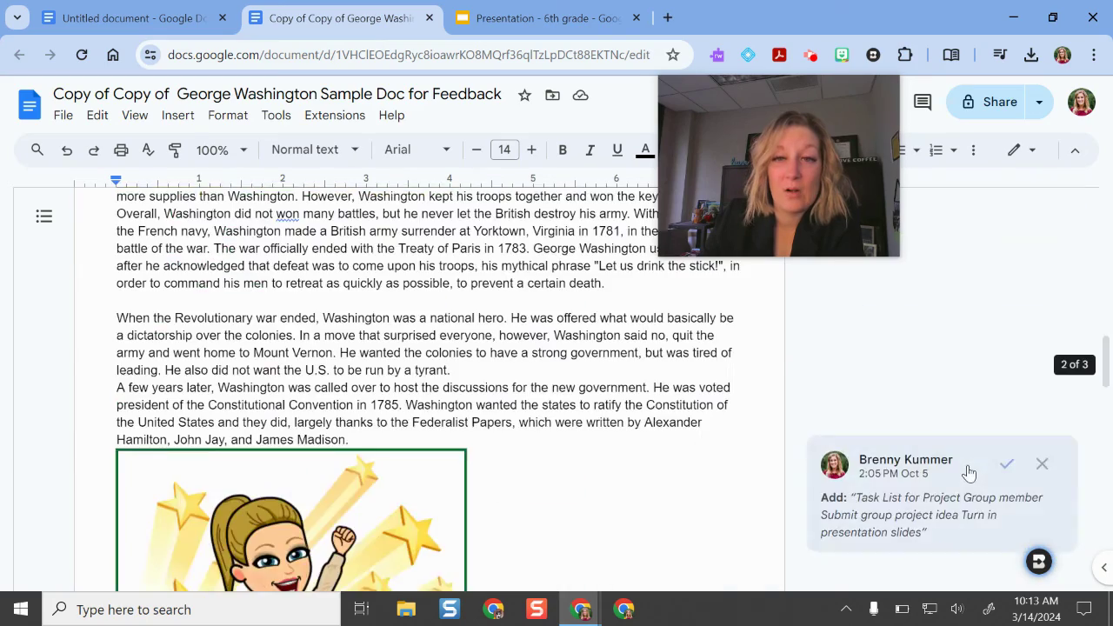
scroll(241, 229, down, 3)
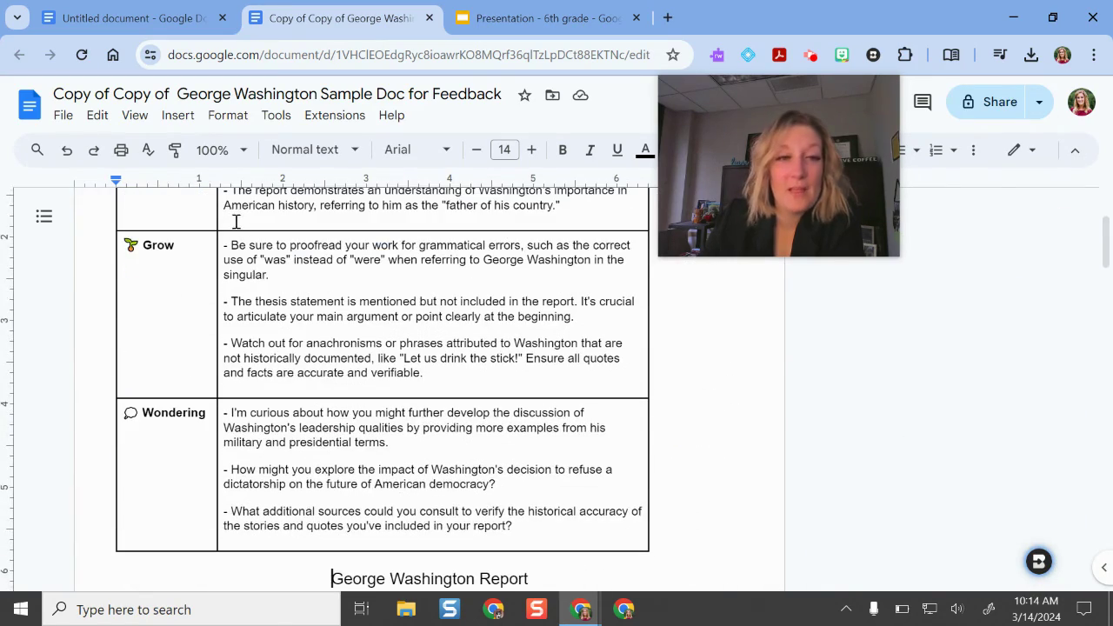
scroll(213, 315, up, 3)
drag(213, 314, 575, 461)
scroll(509, 486, down, 2)
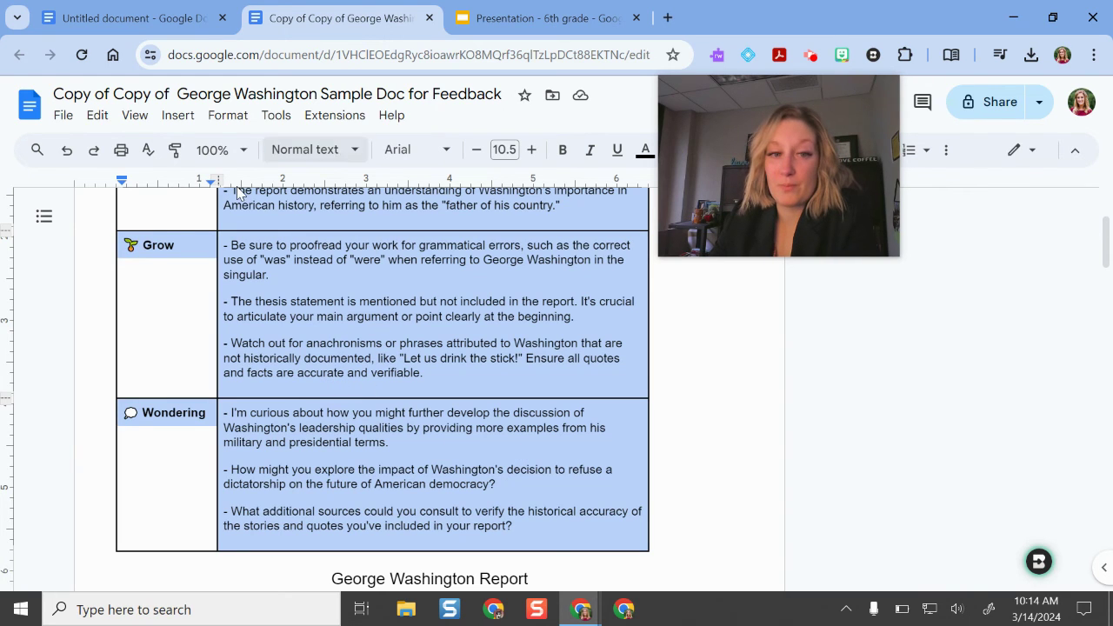
Switch to the 'Presentation - 6th grade' deck and show slide 1, 'Welcome to Ancient Egypt!'.
click(526, 17)
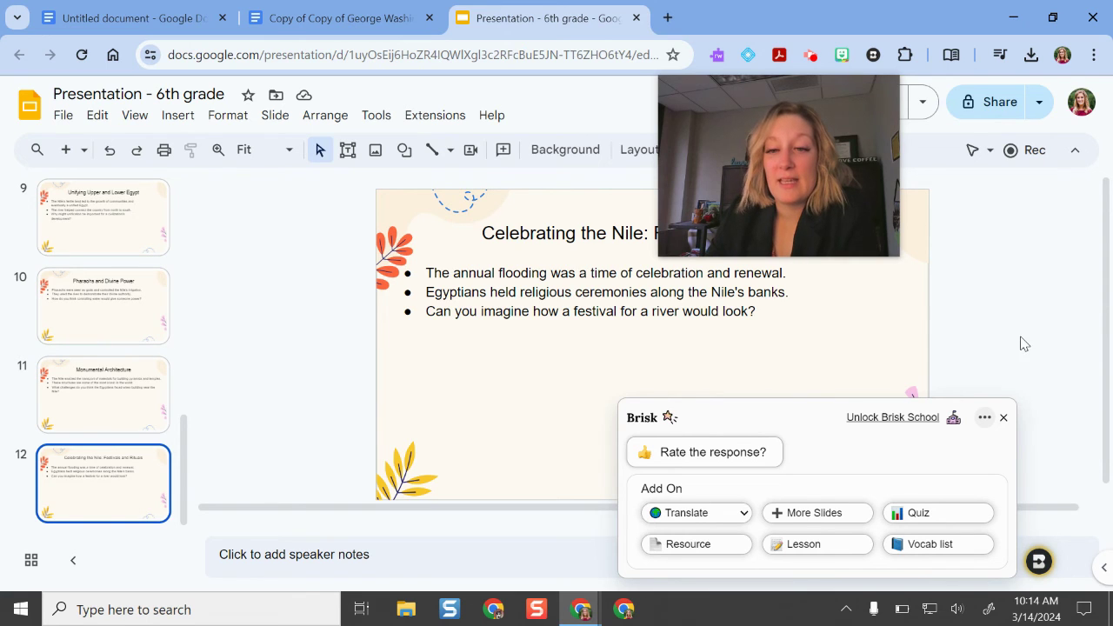
scroll(128, 349, up, 8)
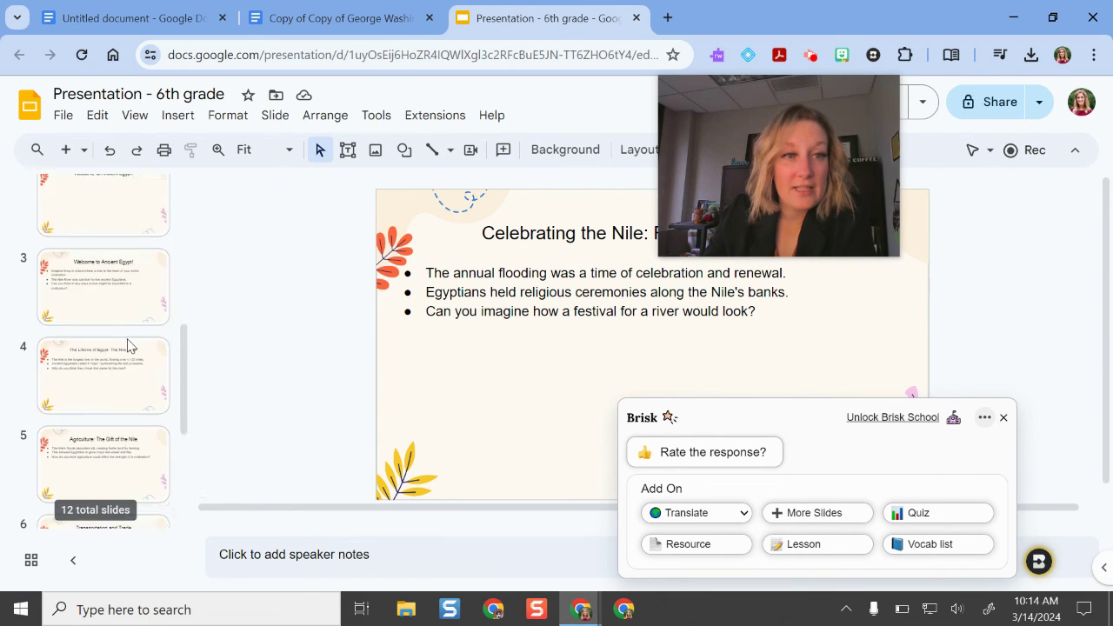
click(85, 247)
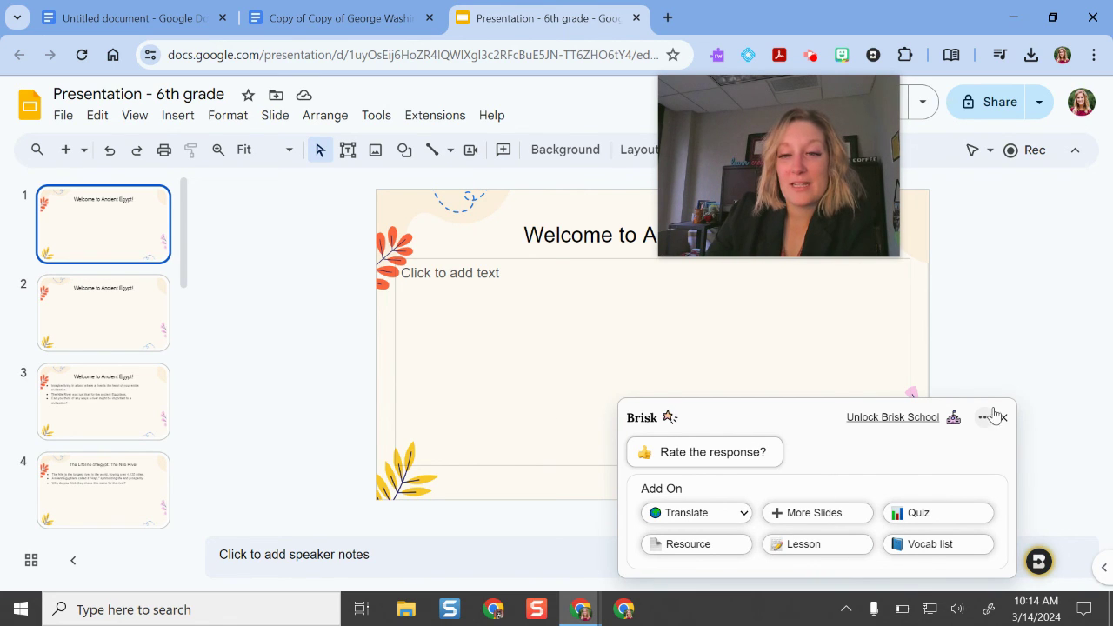
Generate a 10-question multiple-choice 6th-grade quiz from the slide deck as a new Google Form.
click(924, 515)
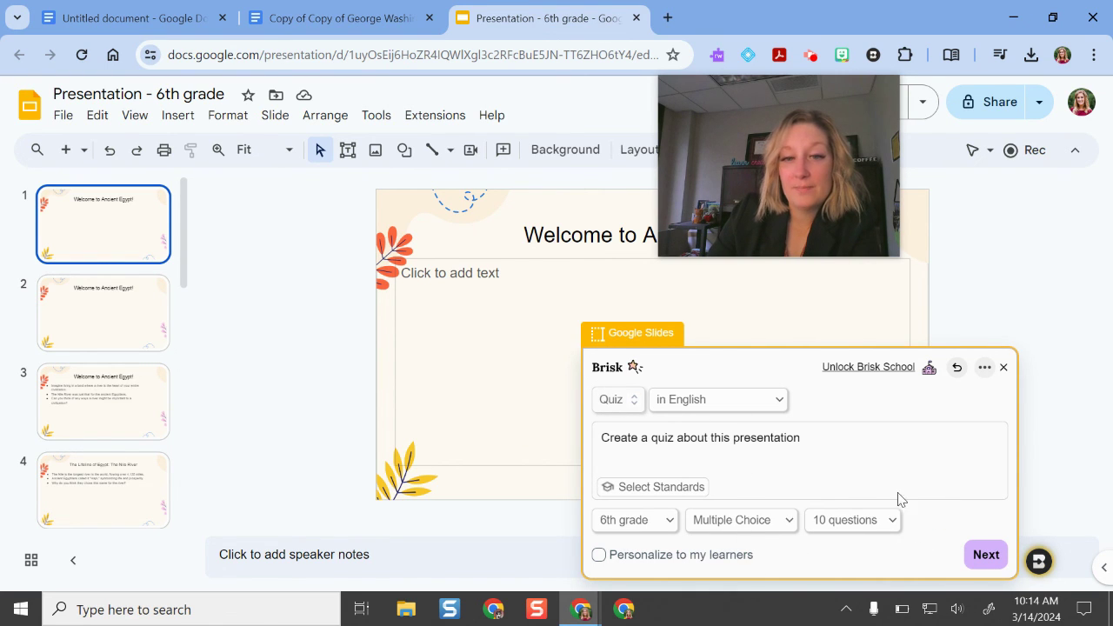
click(985, 558)
click(854, 409)
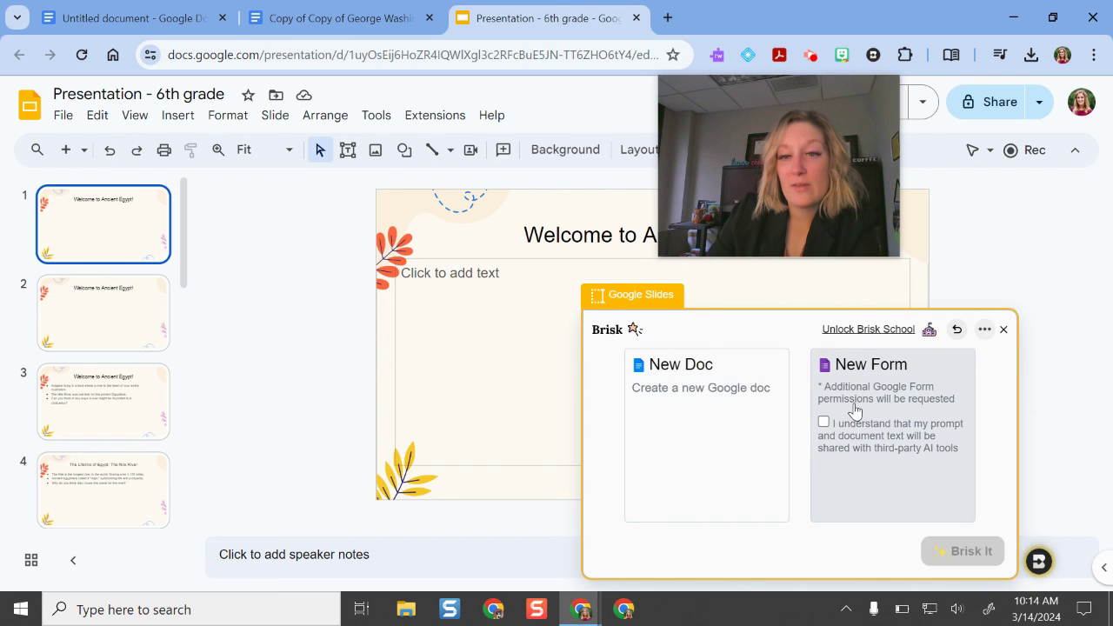
click(824, 423)
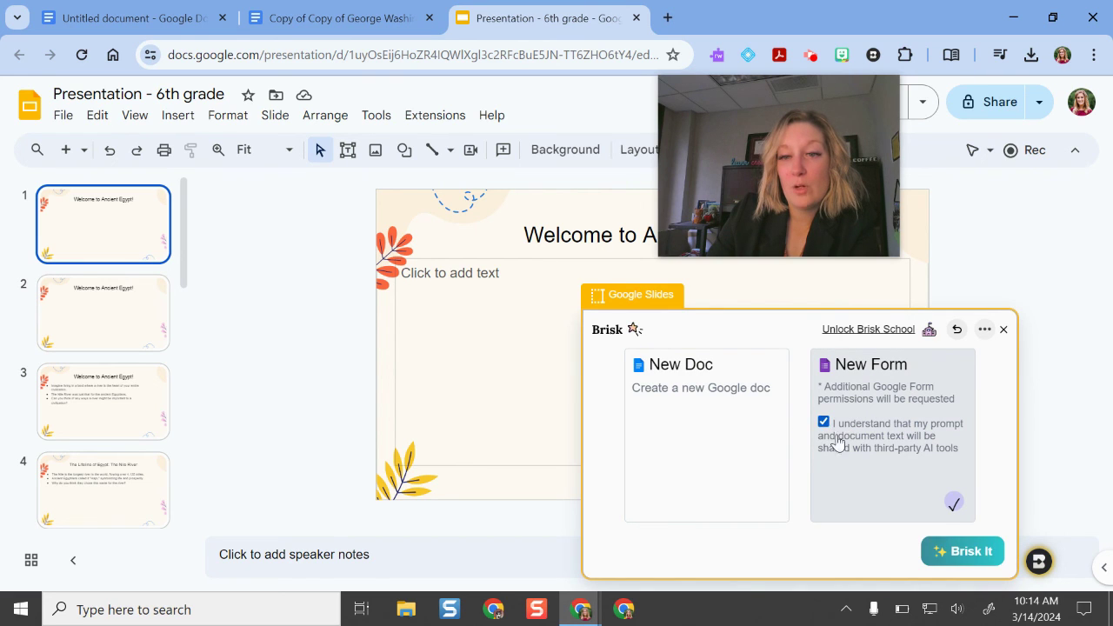
click(953, 551)
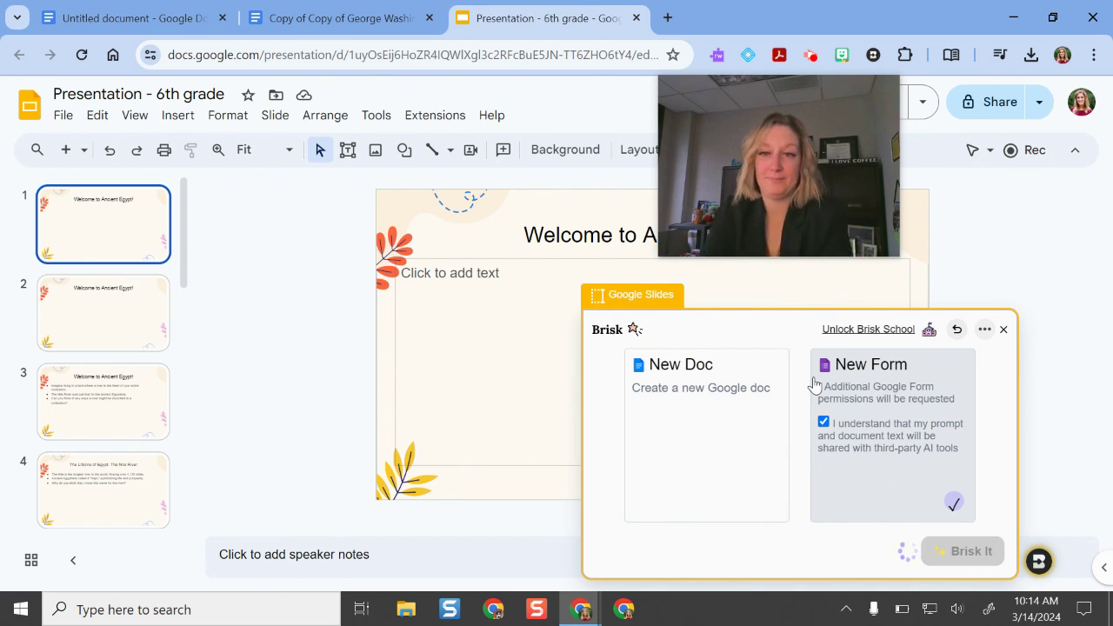